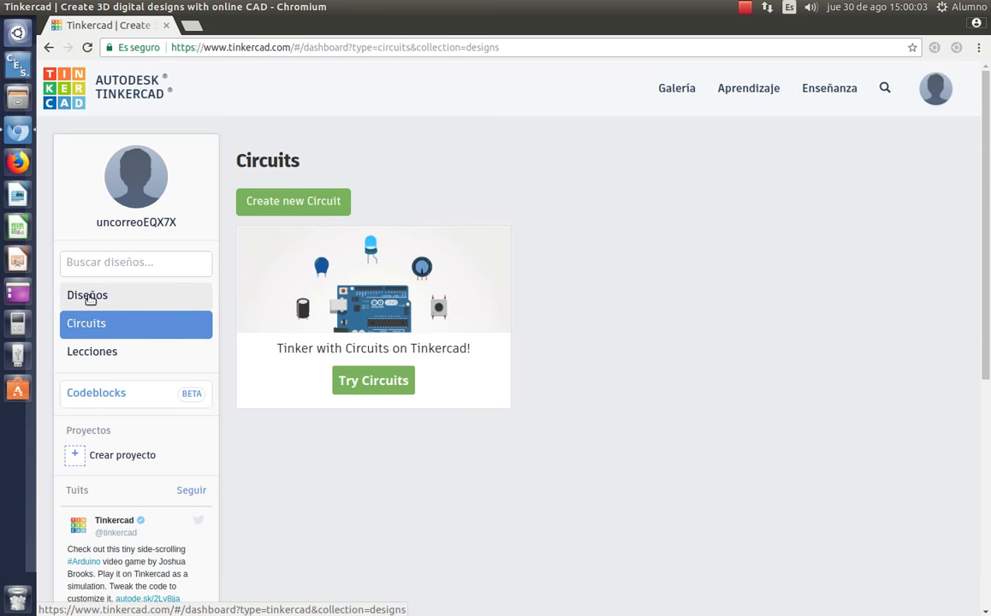
# Create a new 3D design and rename it OBJETO MISTERIOSO.
pyautogui.click(89, 296)
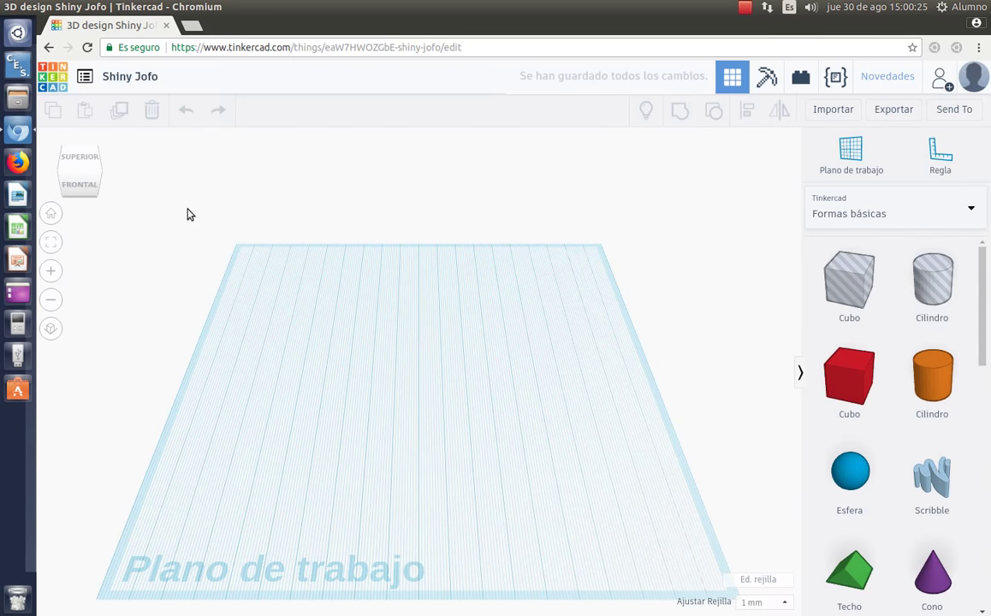
pyautogui.click(157, 77)
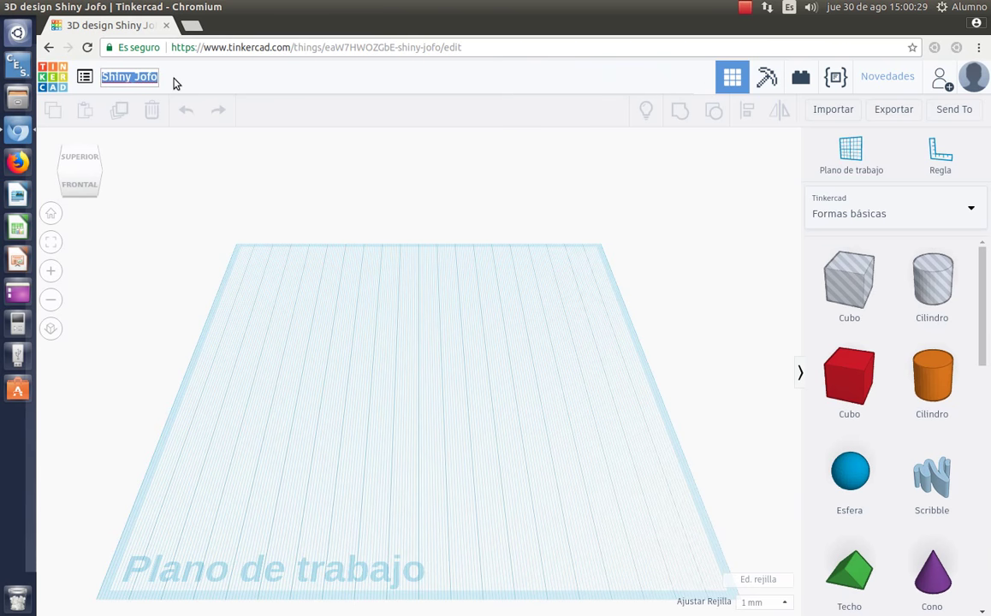
pyautogui.write('0BJETO MISTERIOSO')
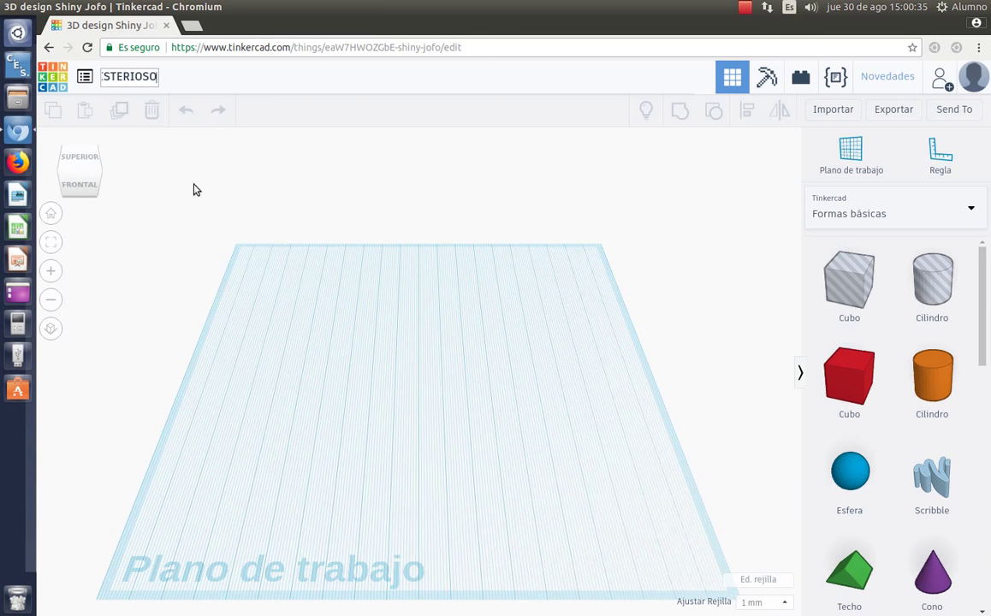
pyautogui.press('Return')
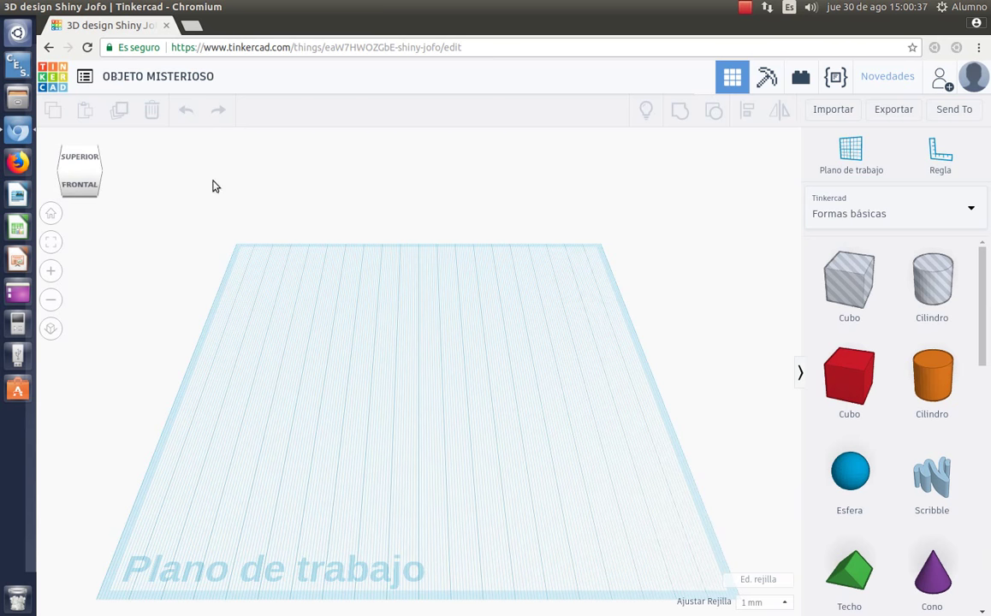
# Add a narrow orange cylinder about 43 mm tall near the centre of the workplane as a trunk.
pyautogui.moveTo(94, 174)
pyautogui.mouseDown()
pyautogui.moveTo(75, 174)
pyautogui.moveTo(89, 169)
pyautogui.mouseUp()
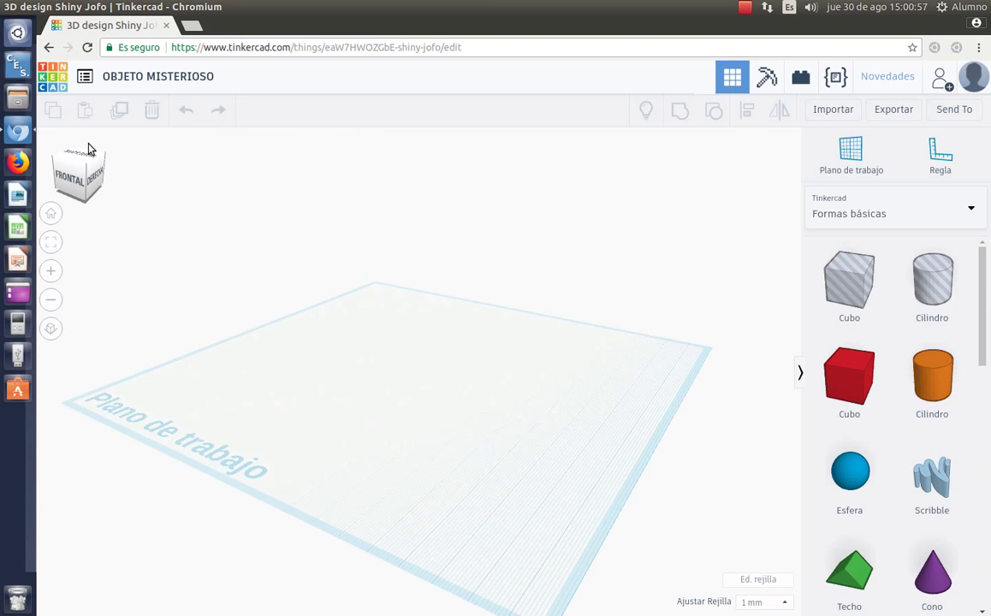
pyautogui.click(85, 153)
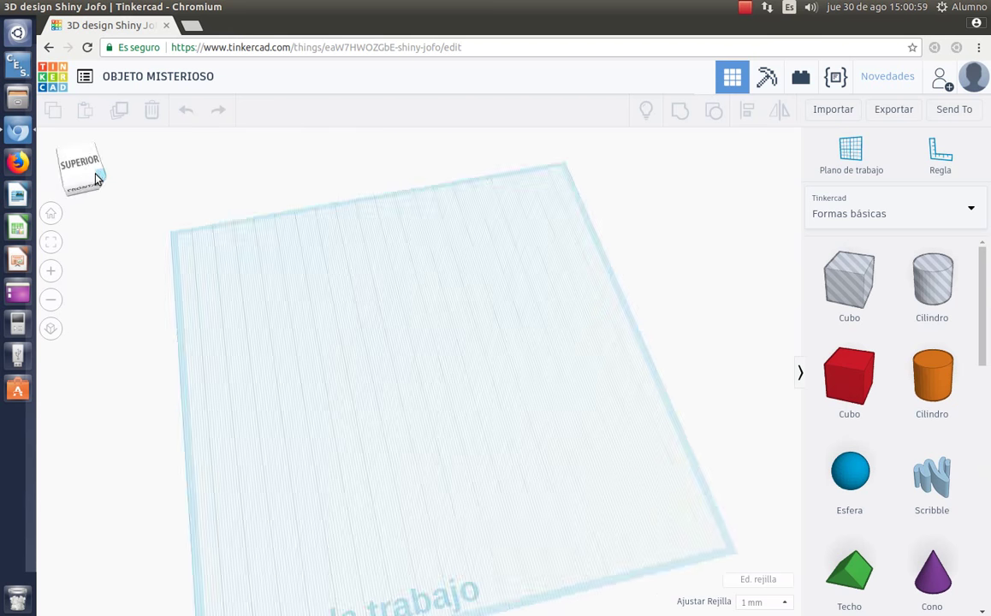
pyautogui.click(88, 180)
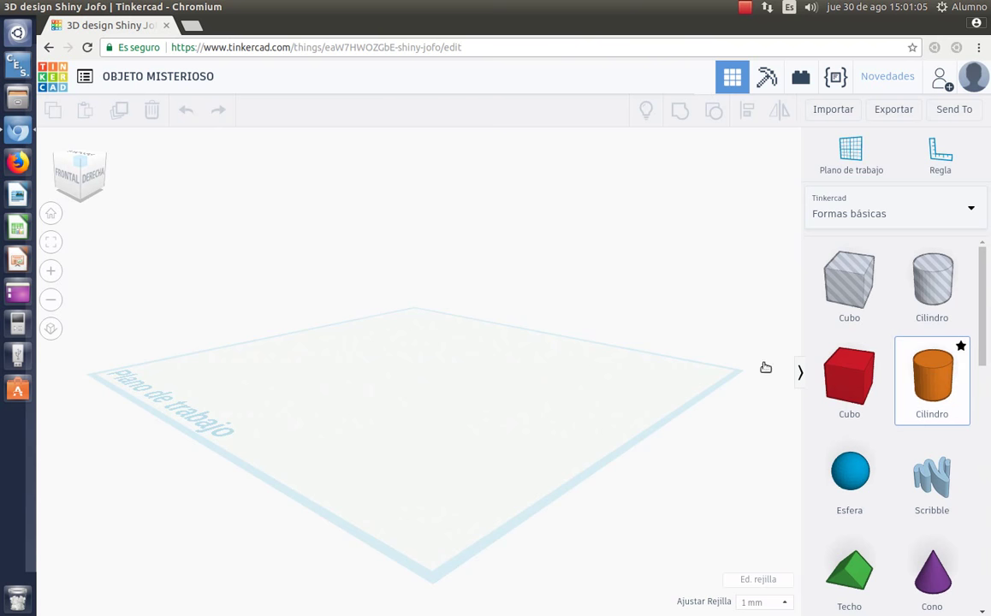
pyautogui.click(467, 349)
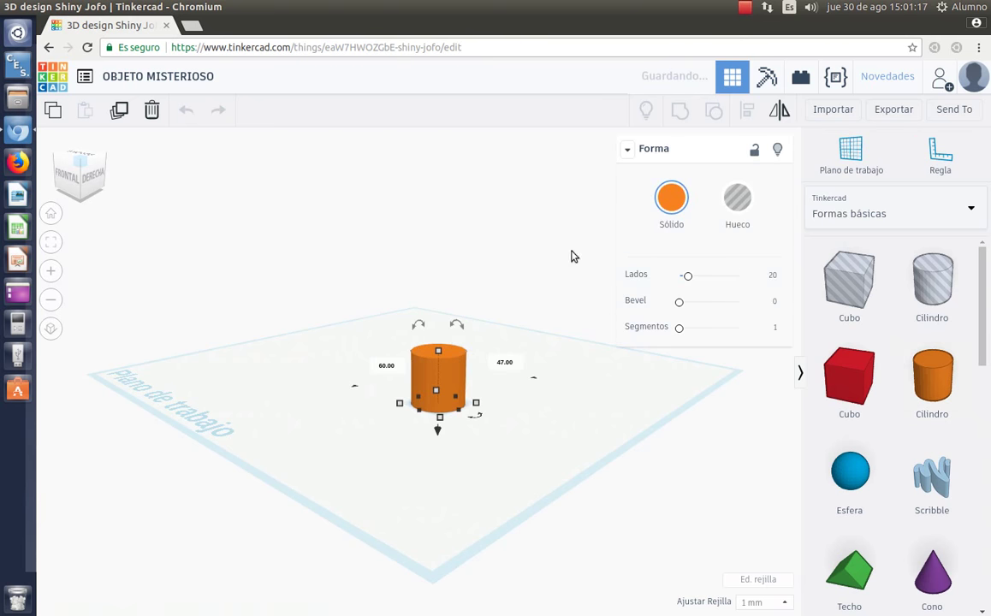
pyautogui.moveTo(436, 409); pyautogui.dragTo(435, 402)
pyautogui.moveTo(439, 350); pyautogui.dragTo(438, 285)
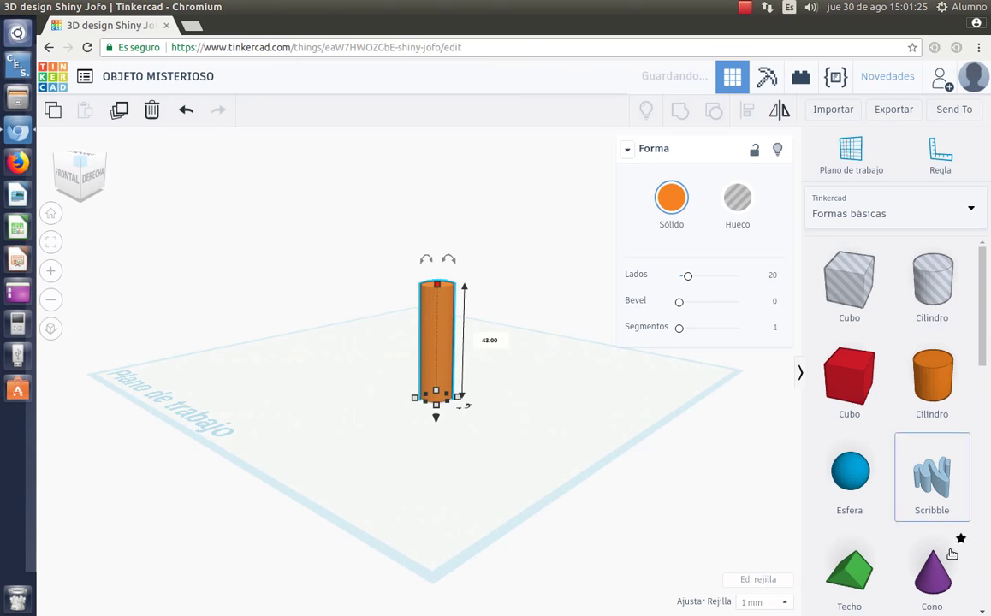
# Add a slim cone with a base of about 6 by 7 mm, colour it orange and set it against the trunk's base.
pyautogui.moveTo(931, 572); pyautogui.dragTo(363, 410)
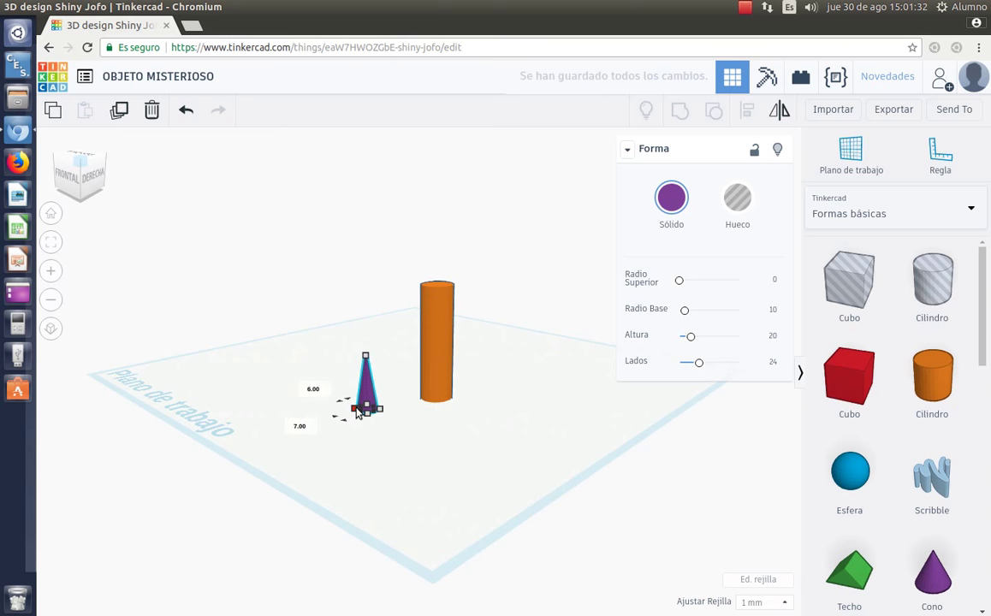
pyautogui.click(671, 199)
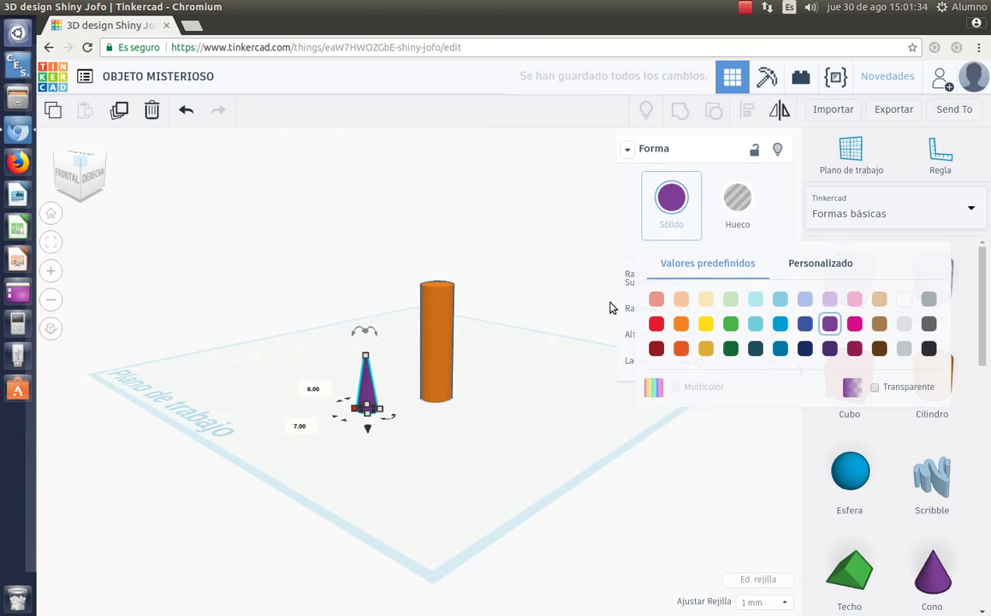
pyautogui.click(681, 324)
pyautogui.moveTo(374, 398); pyautogui.dragTo(424, 403)
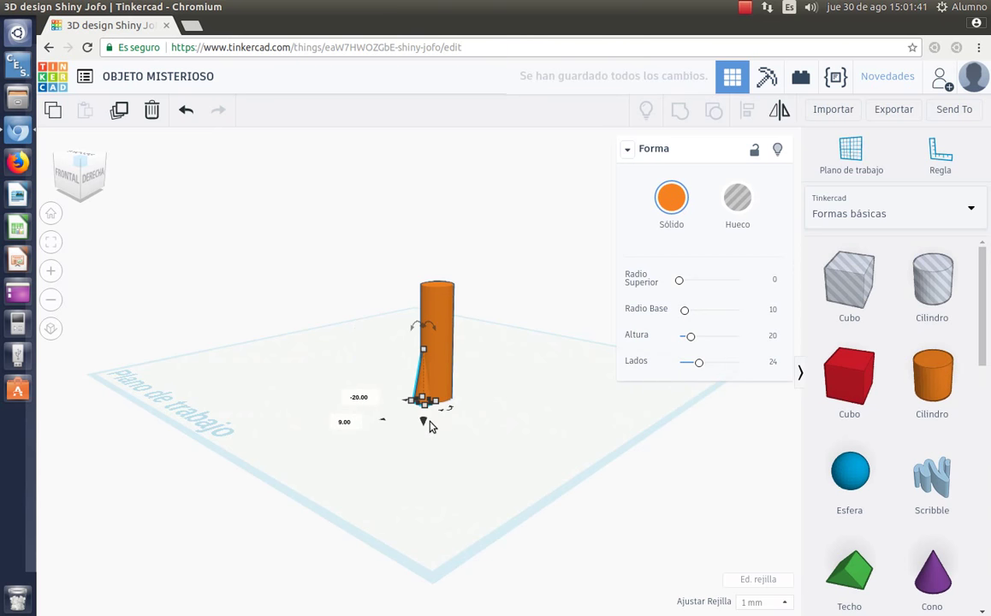
# Duplicate the orange cone onto the opposite side of the trunk's base and stretch the copy to about 33 mm tall.
pyautogui.hotkey('ctrl', 'd')
pyautogui.moveTo(424, 390); pyautogui.dragTo(455, 395)
pyautogui.moveTo(452, 351); pyautogui.dragTo(451, 312)
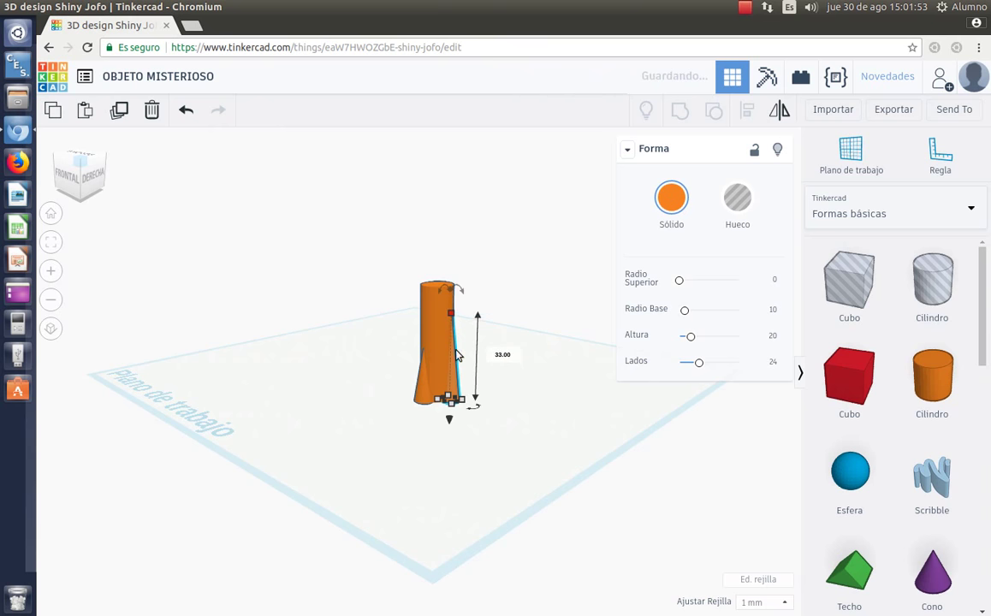
# Increase the trunk cylinder's height to about 62 mm.
pyautogui.click(434, 309)
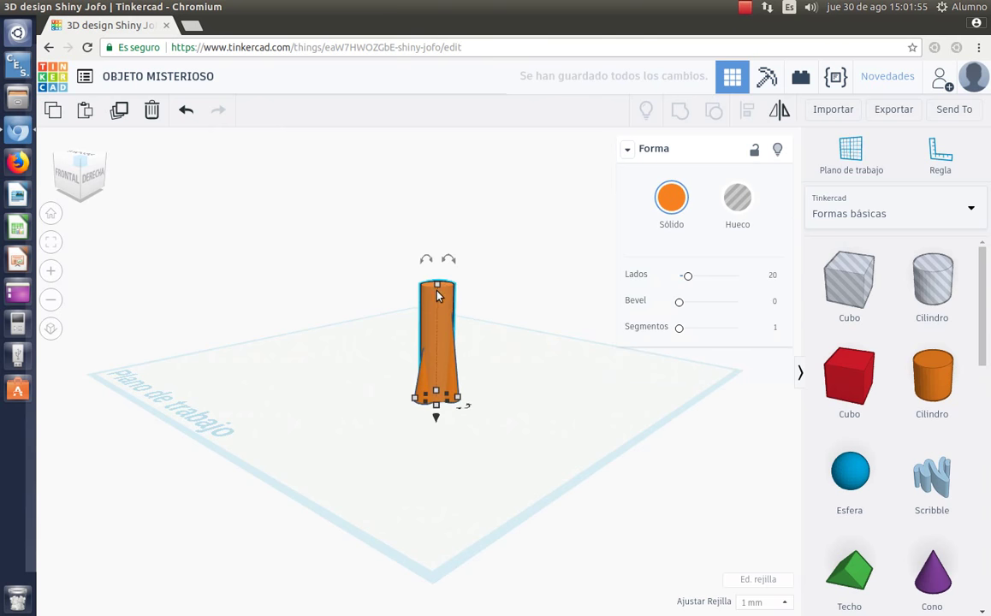
pyautogui.moveTo(437, 284); pyautogui.dragTo(437, 229)
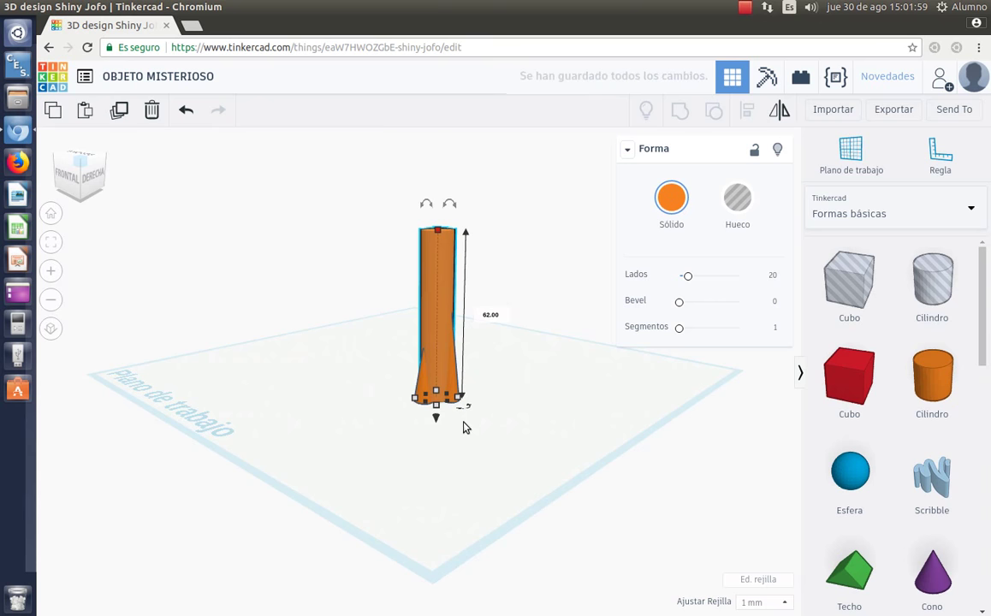
pyautogui.click(553, 343)
# Add a thin cylinder about 4 by 3 mm across and tilt it near the trunk as a branch.
pyautogui.moveTo(923, 379); pyautogui.dragTo(586, 391)
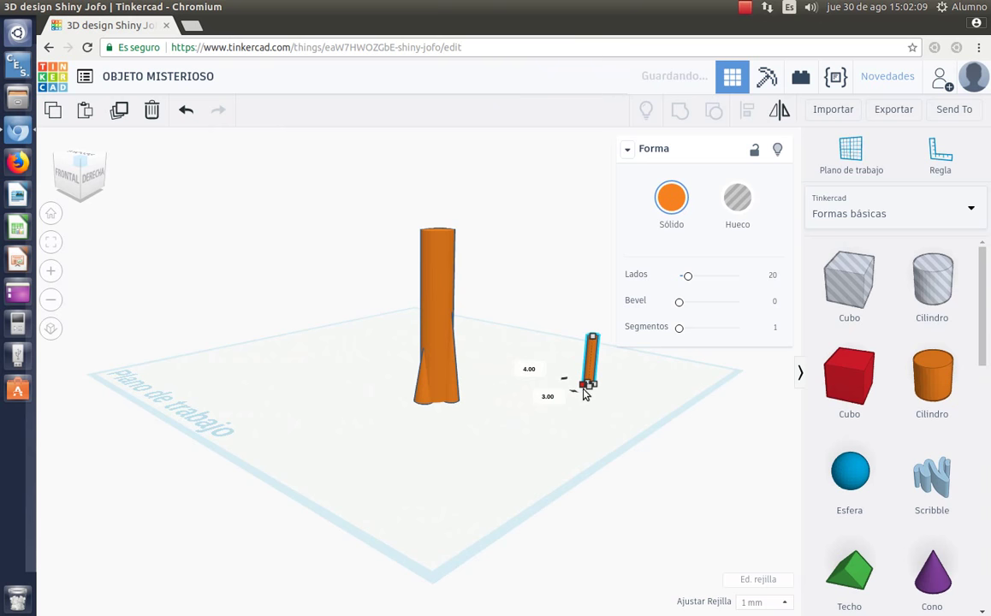
pyautogui.moveTo(618, 342); pyautogui.dragTo(483, 333)
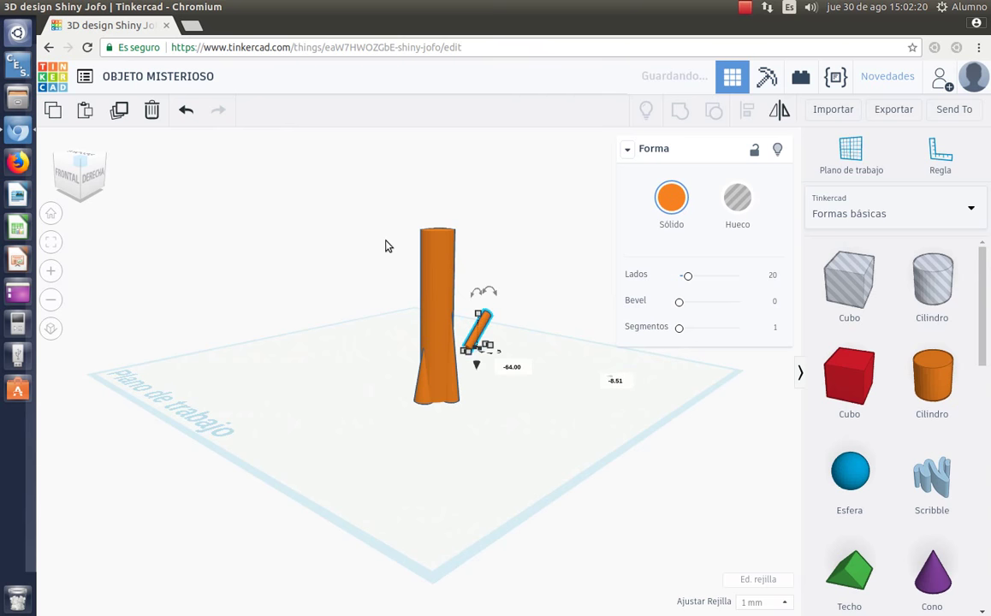
# From the right-side view, raise the tilted branch and shift it against the upper half of the trunk.
pyautogui.click(94, 176)
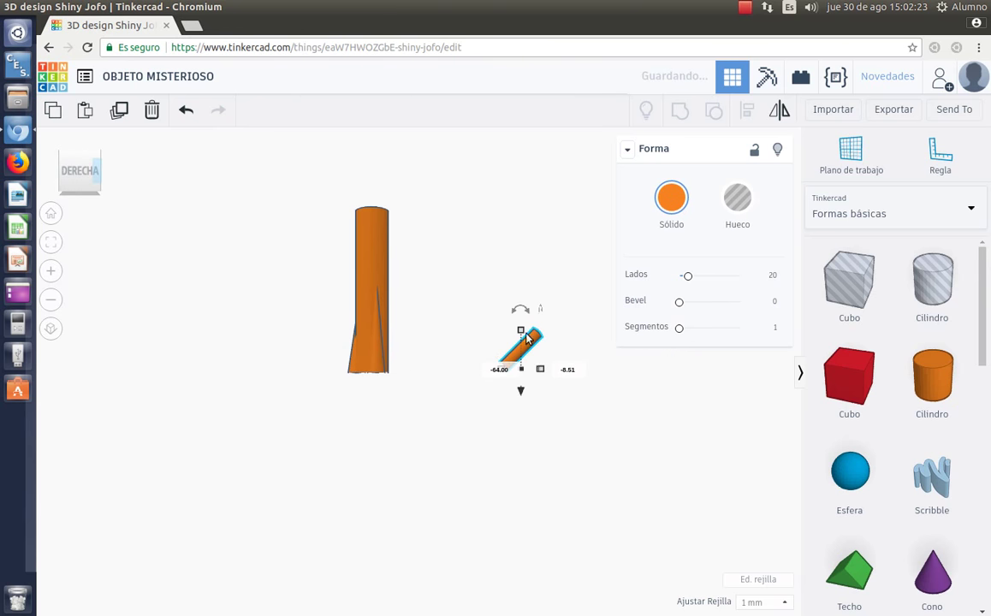
pyautogui.moveTo(522, 351); pyautogui.dragTo(432, 306)
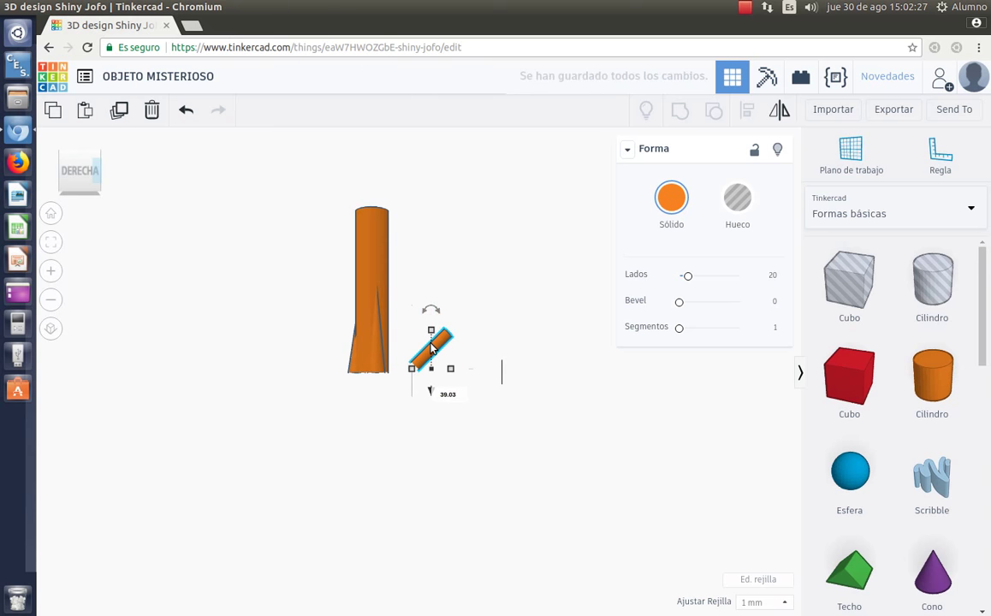
pyautogui.click(402, 410)
pyautogui.click(438, 341)
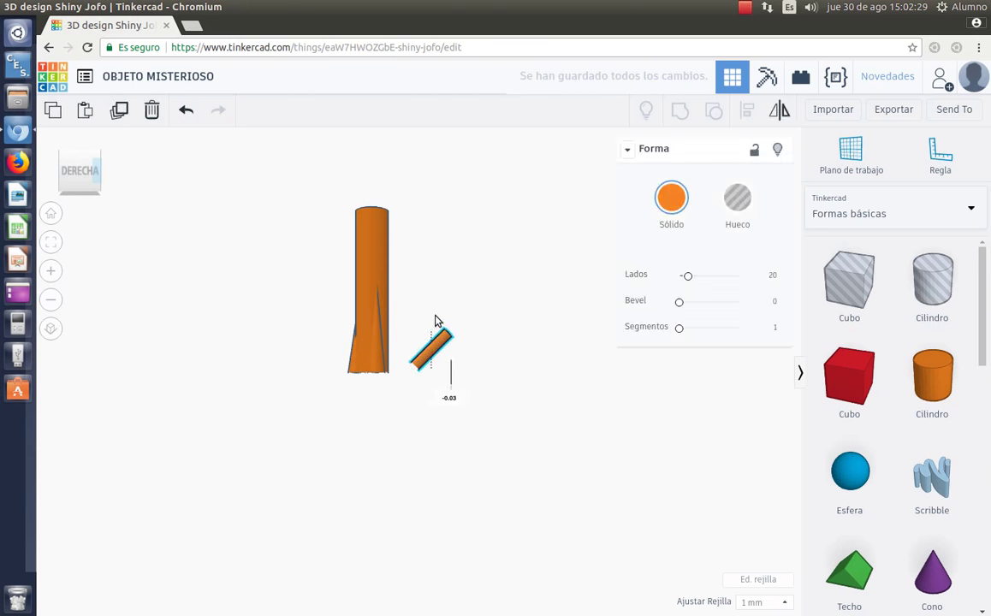
pyautogui.moveTo(431, 391); pyautogui.dragTo(424, 304)
pyautogui.moveTo(420, 264); pyautogui.dragTo(396, 268)
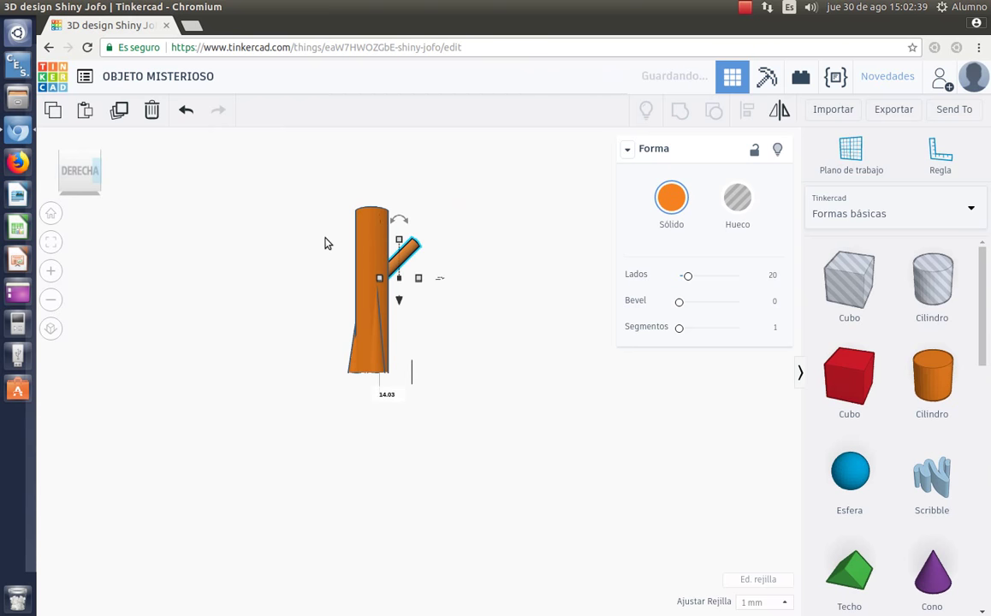
# From the top view, move the branch about 28 mm across the workplane so it meets the trunk.
pyautogui.click(84, 178)
pyautogui.click(77, 178)
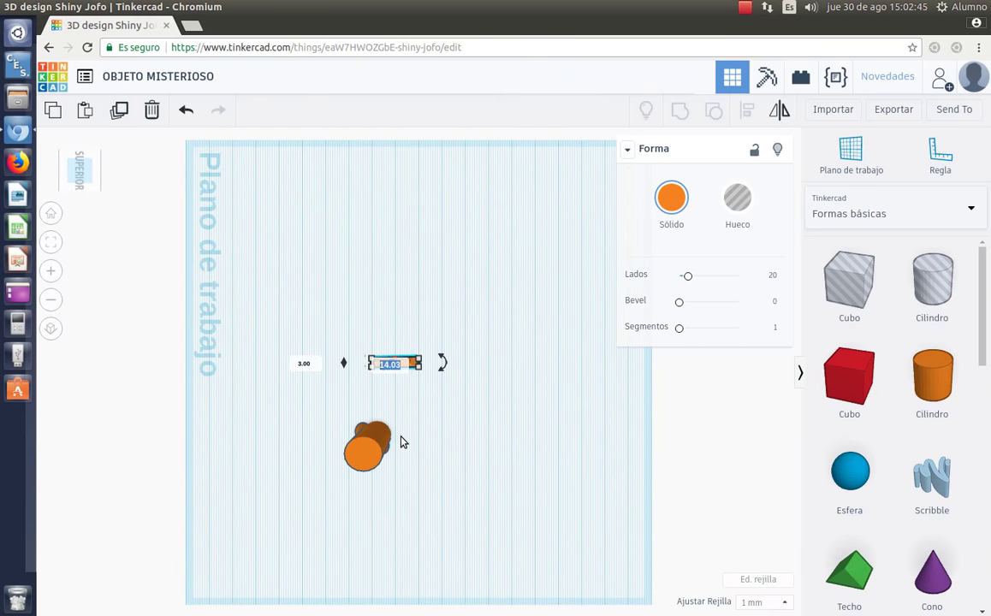
pyautogui.click(411, 358)
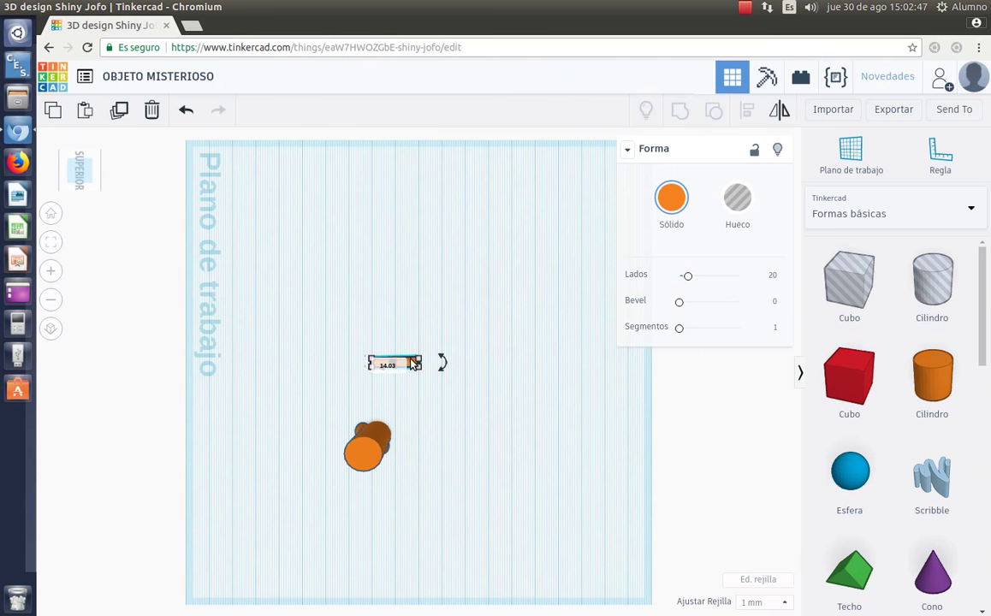
pyautogui.moveTo(414, 363); pyautogui.dragTo(413, 446)
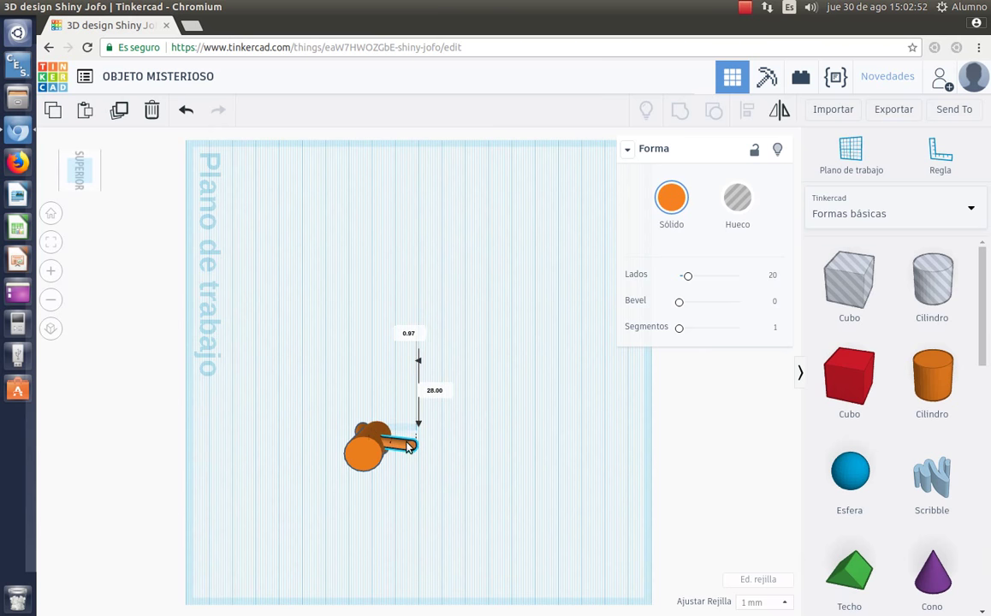
# Add a slim cone at the trunk's base on the branch side and colour it orange.
pyautogui.click(82, 173)
pyautogui.moveTo(82, 173); pyautogui.dragTo(41, 160)
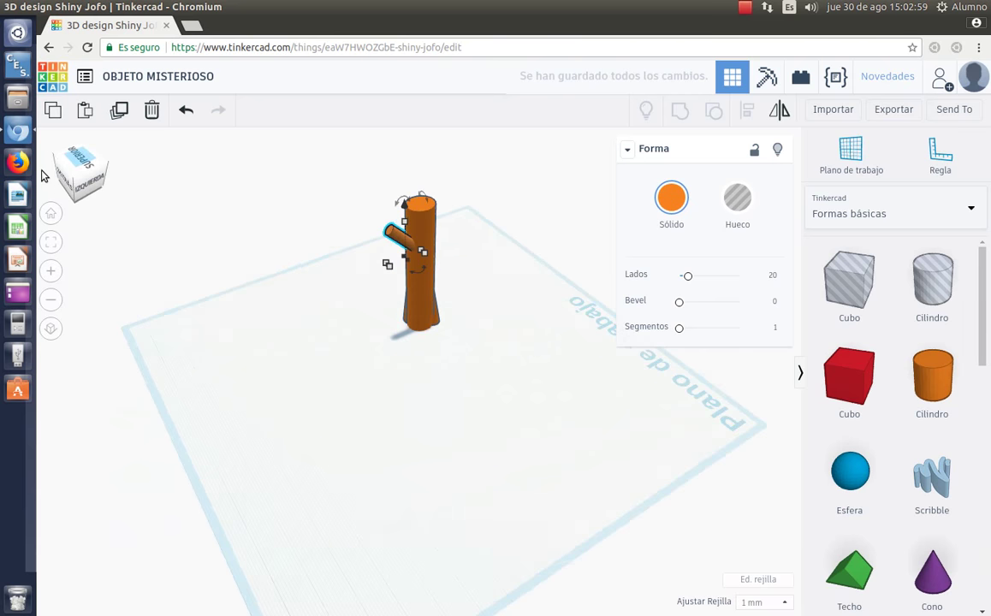
pyautogui.moveTo(937, 585); pyautogui.dragTo(411, 336)
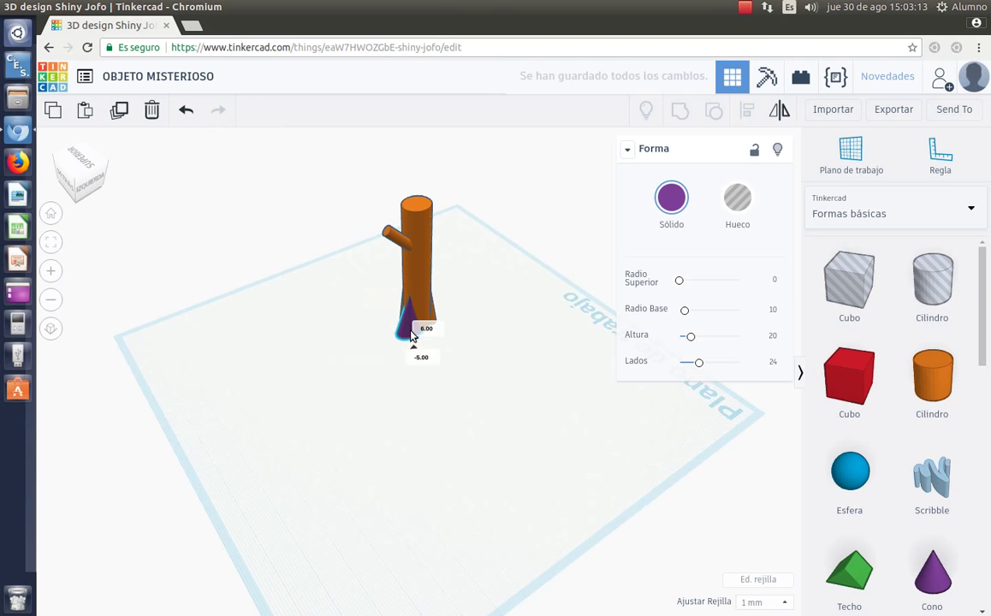
pyautogui.click(673, 204)
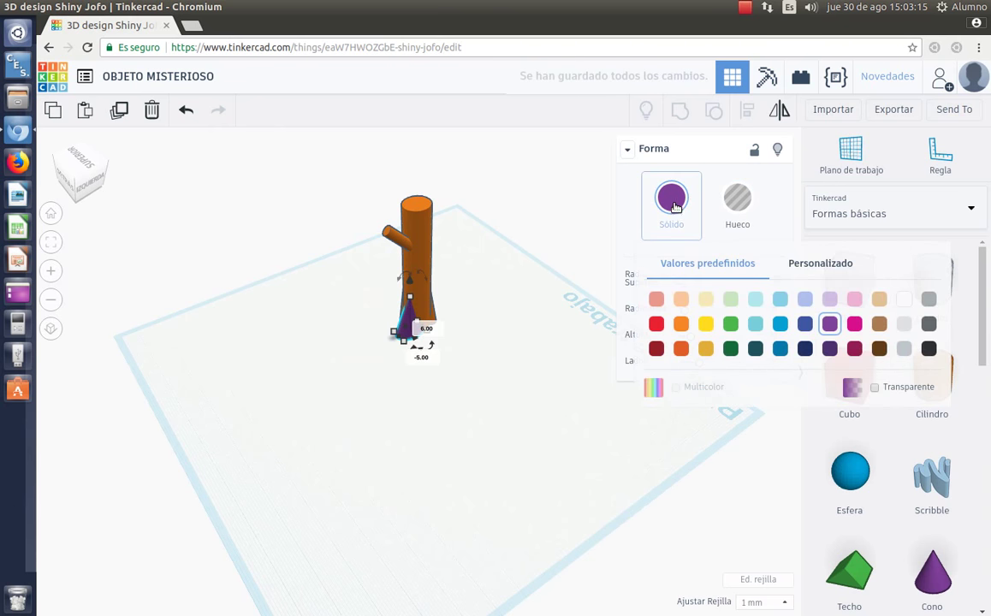
pyautogui.click(681, 324)
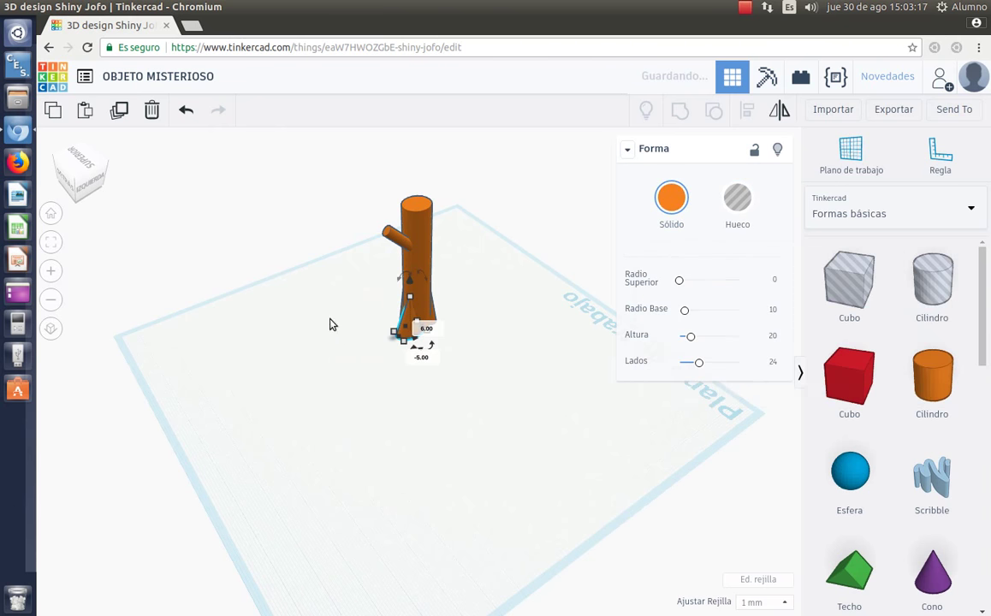
pyautogui.click(319, 311)
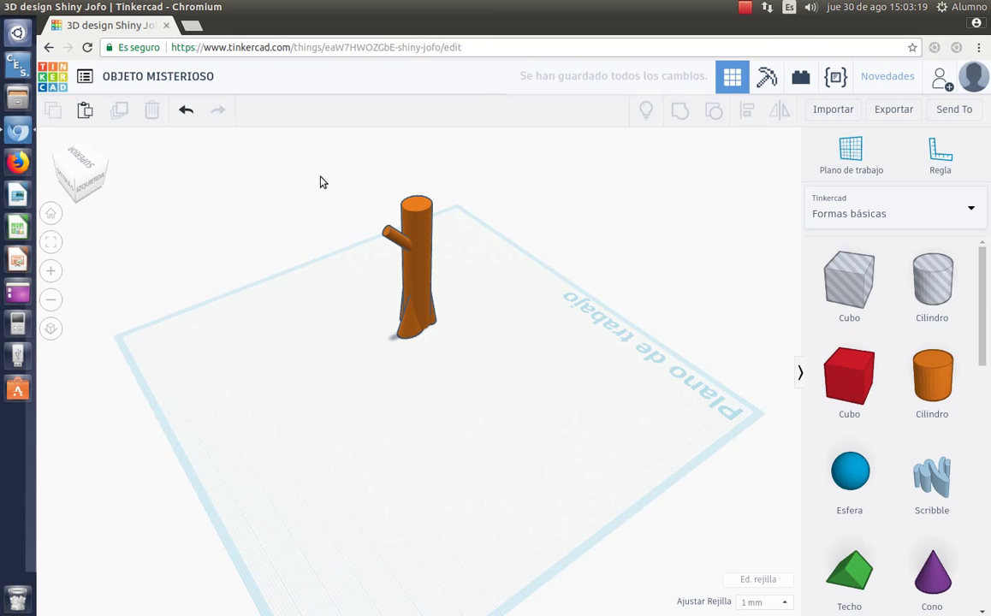
pyautogui.moveTo(321, 168); pyautogui.dragTo(493, 382)
pyautogui.moveTo(496, 385); pyautogui.dragTo(496, 387)
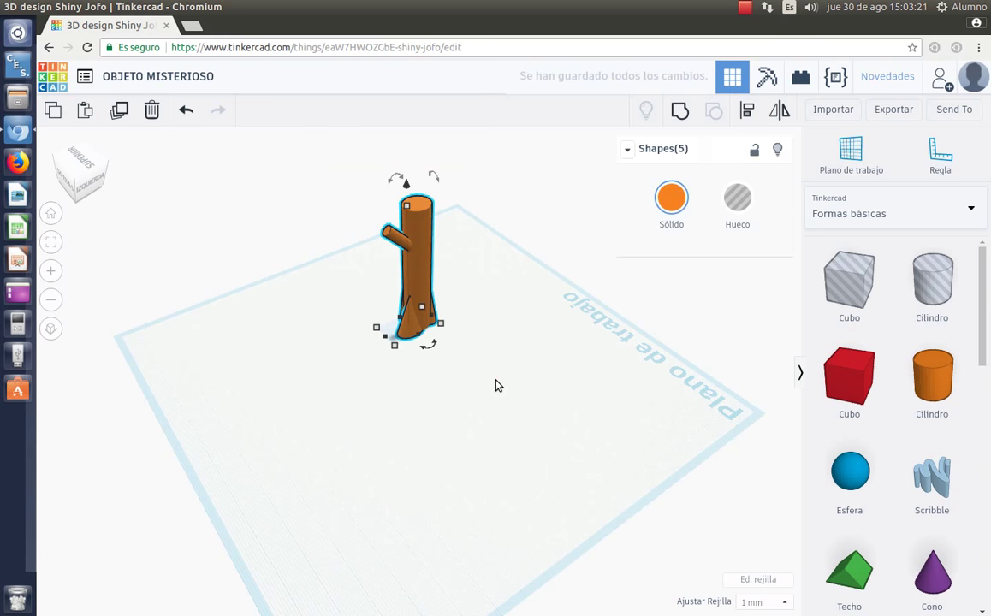
pyautogui.press('Escape')
# Increase the trunk cylinder's height to about 72 mm.
pyautogui.click(418, 250)
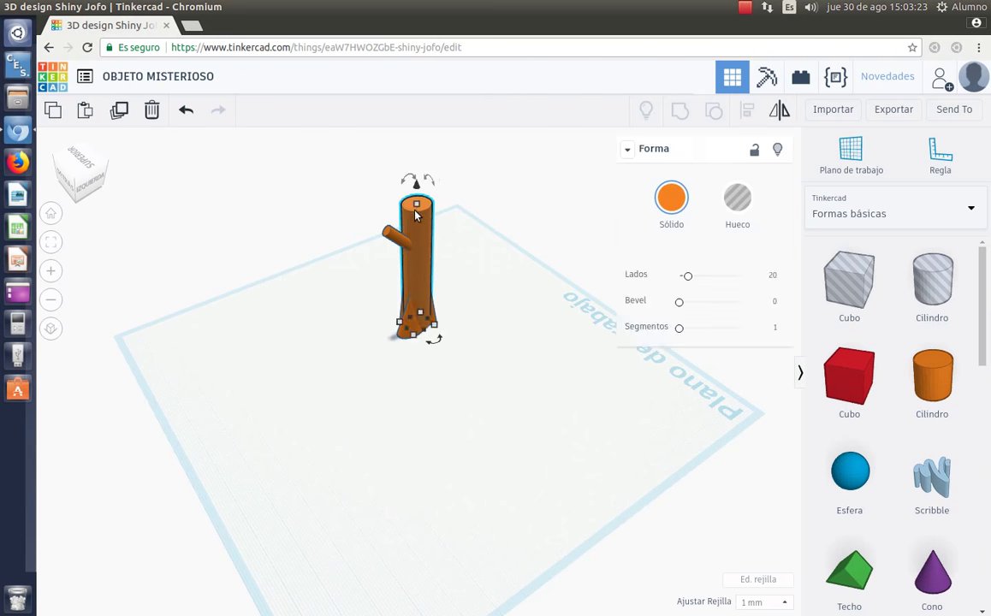
pyautogui.moveTo(416, 203); pyautogui.dragTo(416, 184)
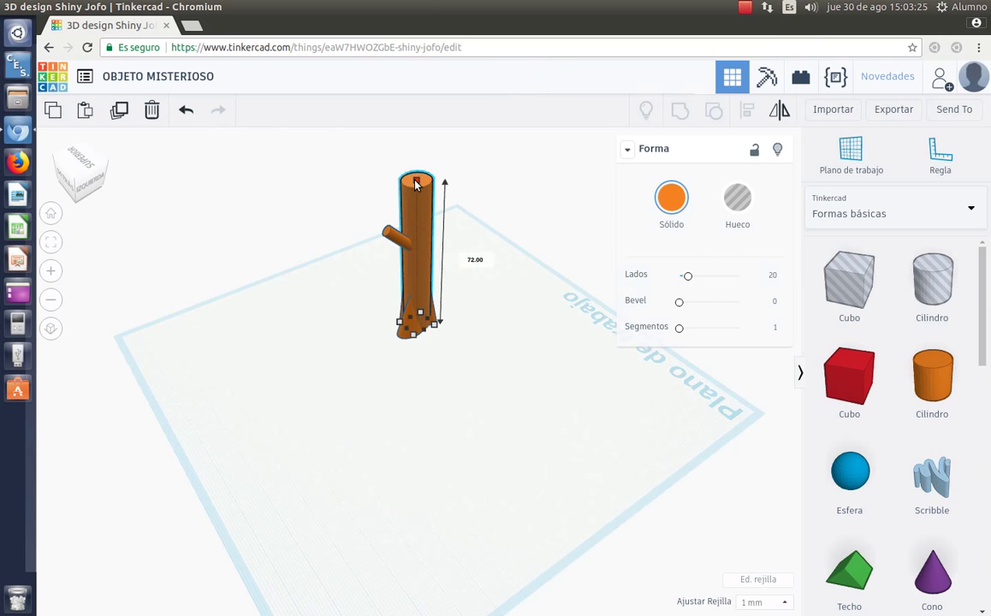
# Select the trunk, branch and all three base cones and group them into one object.
pyautogui.moveTo(317, 148); pyautogui.dragTo(551, 389)
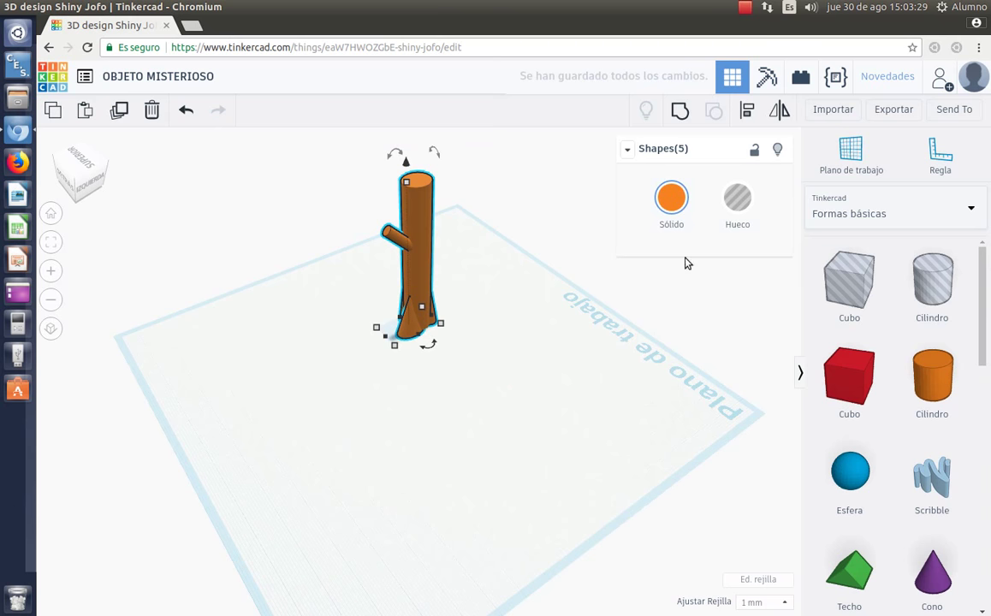
pyautogui.click(685, 114)
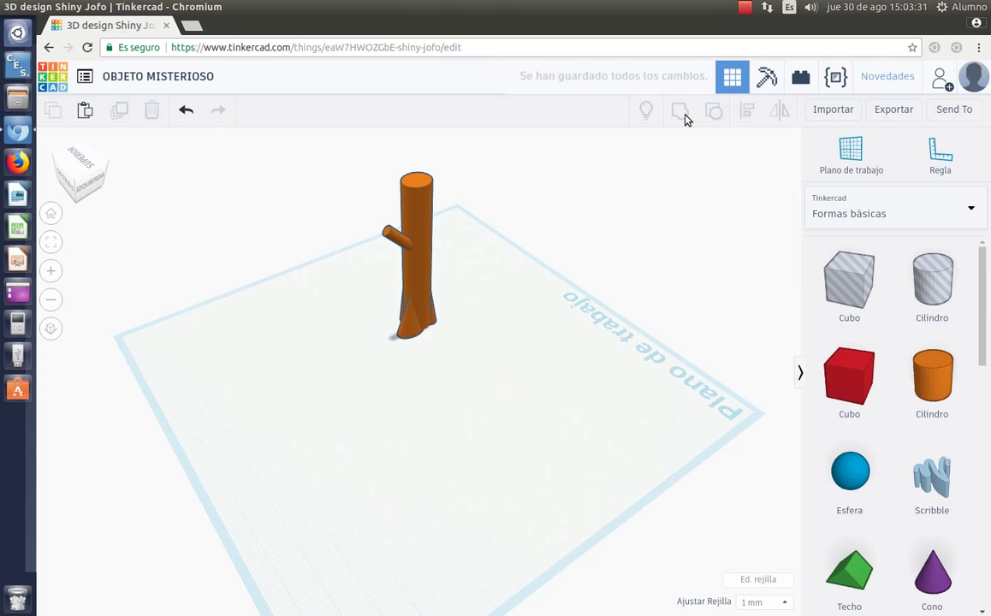
pyautogui.moveTo(360, 160); pyautogui.dragTo(570, 265)
pyautogui.click(680, 112)
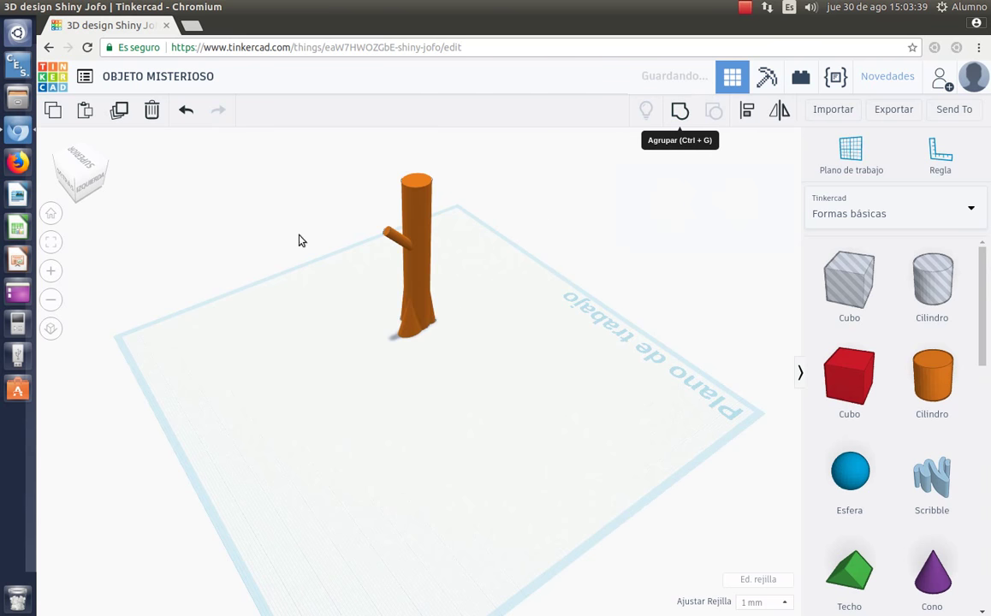
# Rotate the grouped trunk about 79° around its vertical axis, then move it about 29 mm sideways and 15 mm forward.
pyautogui.scroll(5, 197, 267)
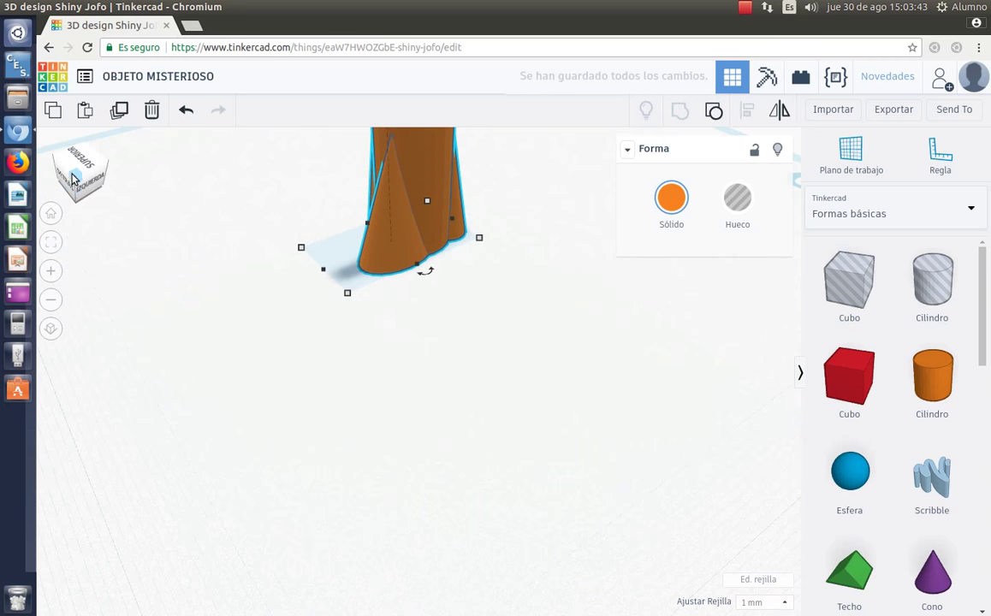
pyautogui.click(72, 177)
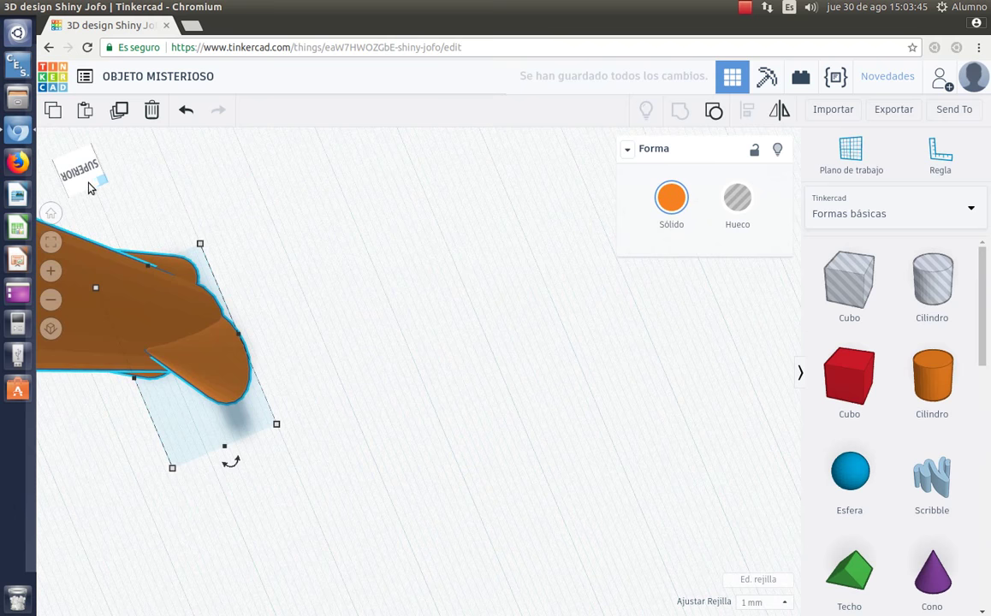
pyautogui.click(85, 171)
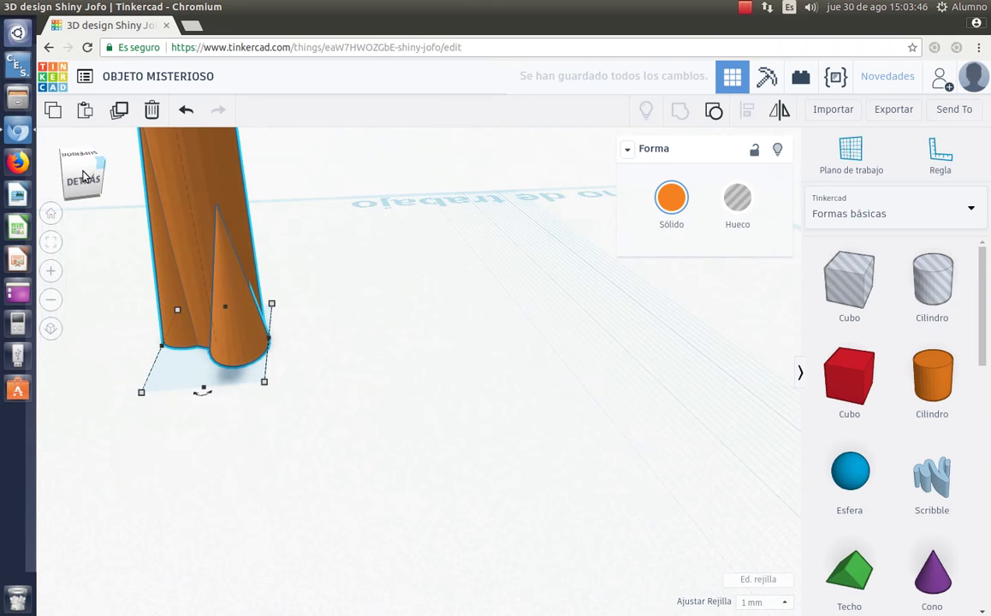
pyautogui.click(52, 214)
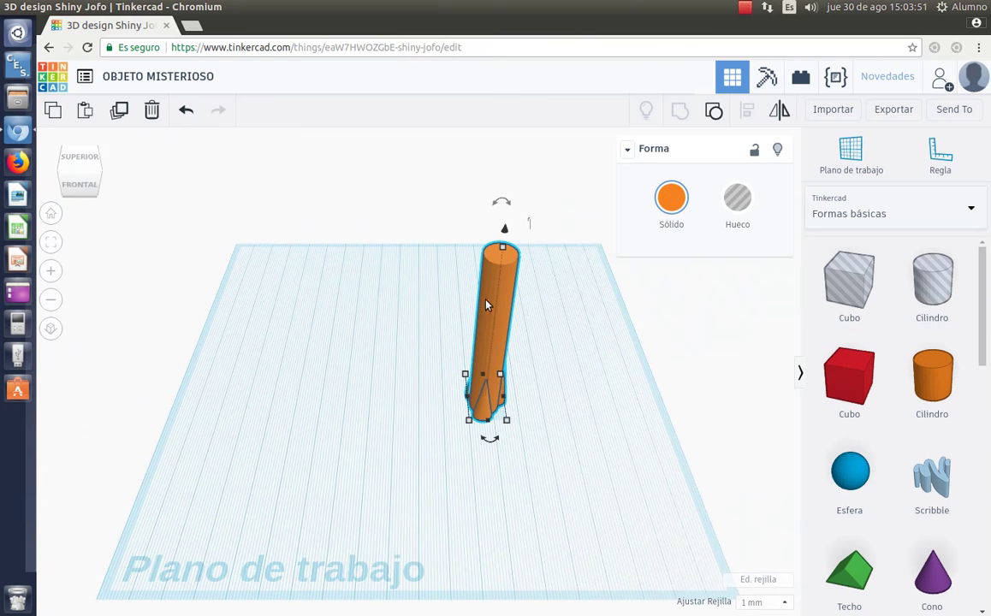
pyautogui.moveTo(489, 438); pyautogui.dragTo(404, 414)
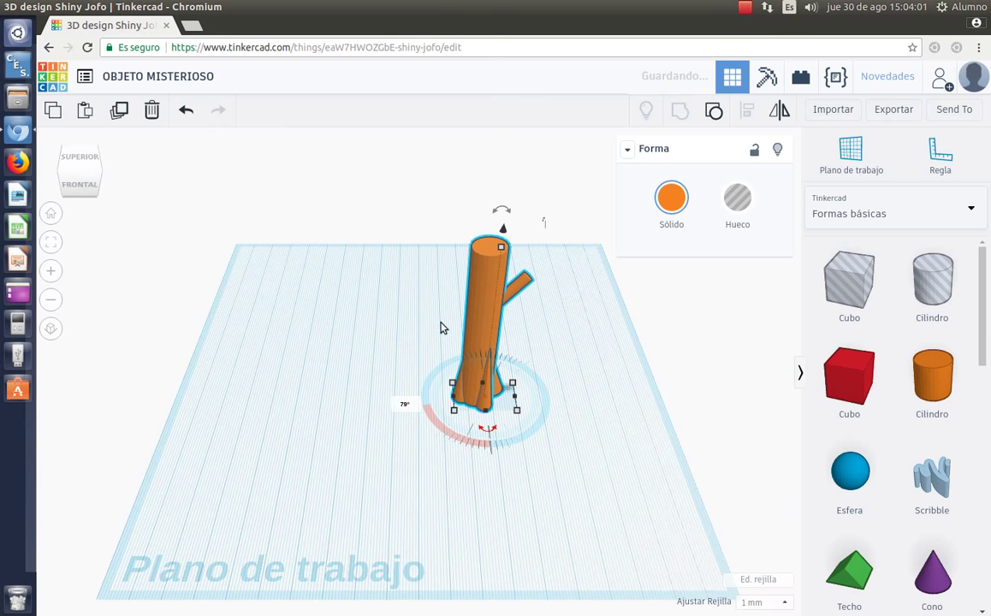
pyautogui.moveTo(500, 334); pyautogui.dragTo(560, 352)
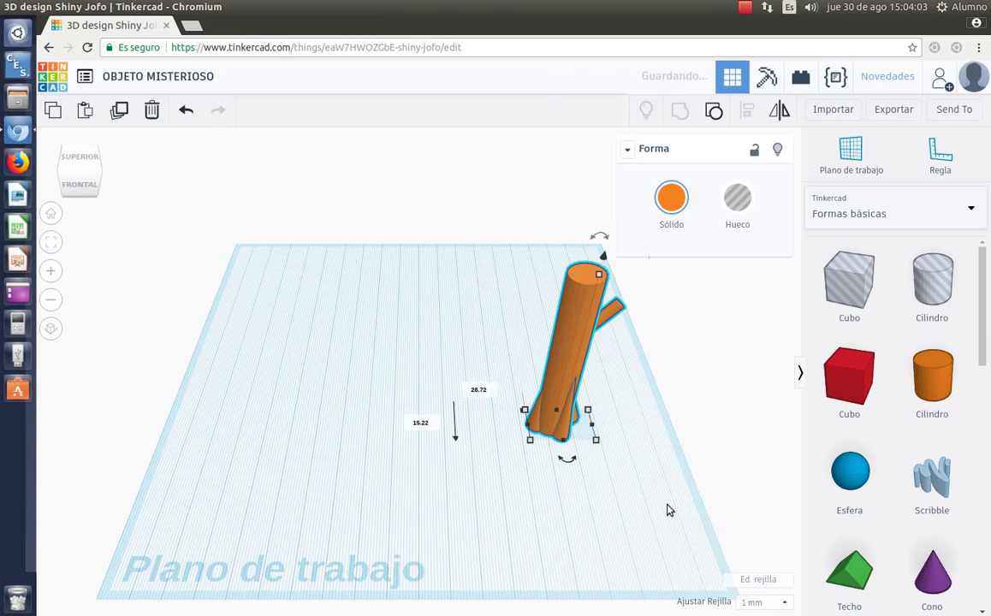
# Add a sphere on the far side of the workplane from the trunk and colour it green.
pyautogui.moveTo(847, 475); pyautogui.dragTo(281, 388)
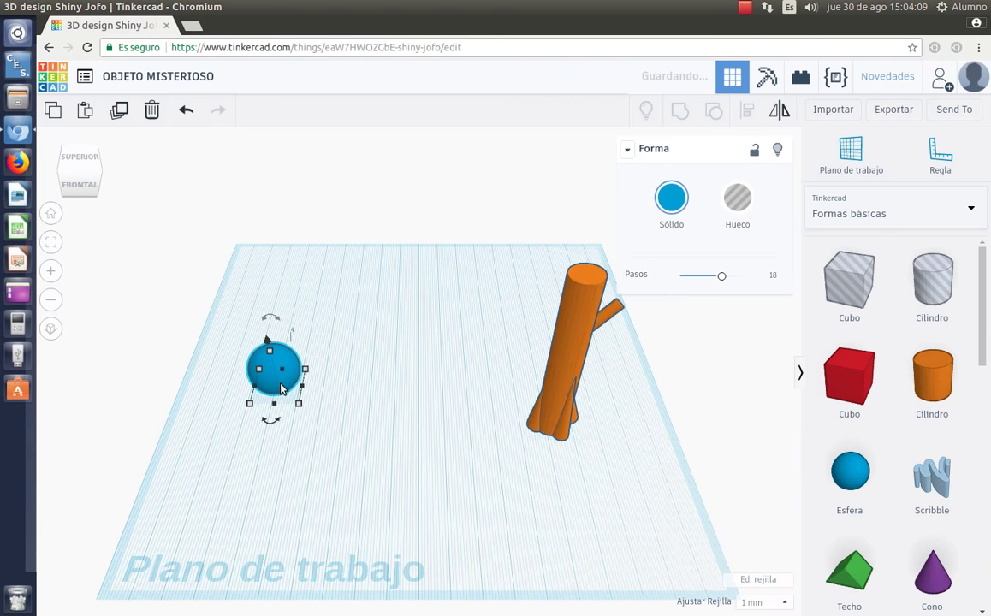
pyautogui.click(672, 202)
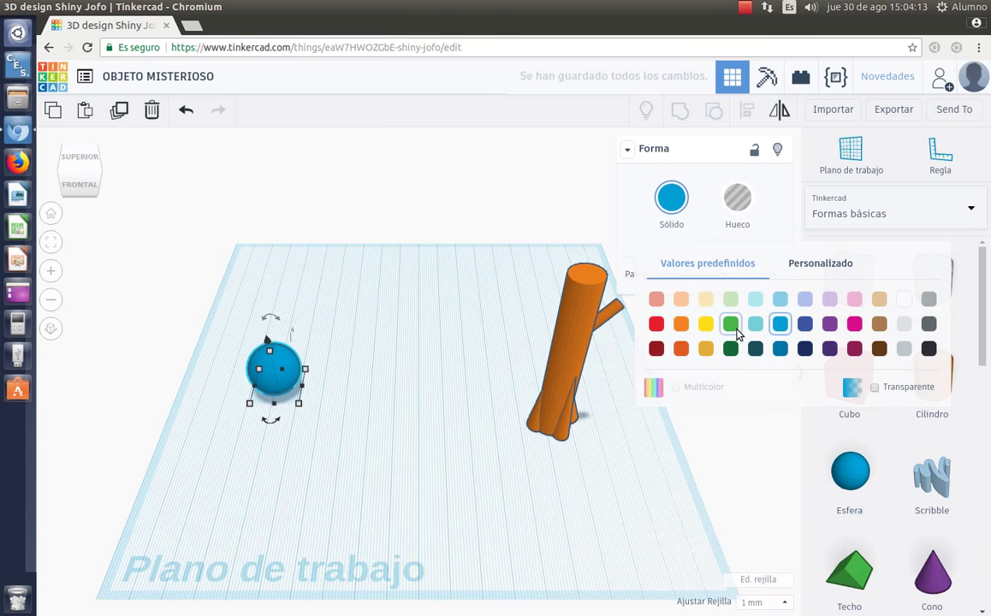
pyautogui.click(286, 360)
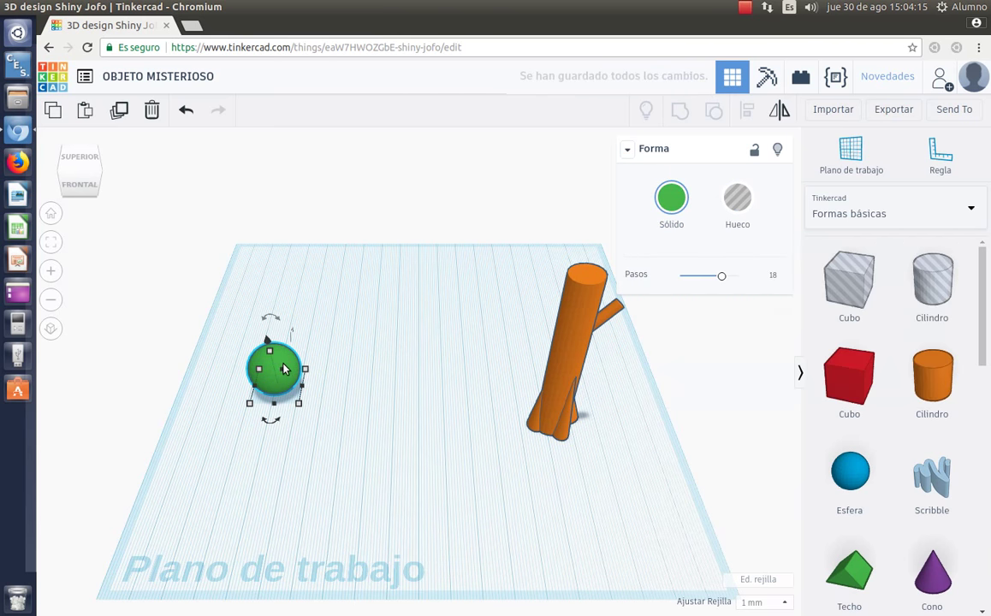
# Duplicate the green sphere into an overlapping cluster of six and enlarge the front sphere to about 23 by 28 mm.
pyautogui.keyDown('alt'); pyautogui.moveTo(285, 368); pyautogui.dragTo(306, 378); pyautogui.keyUp('alt')
pyautogui.hotkey('ctrl', 'd')
pyautogui.hotkey('ctrl', 'v')
pyautogui.moveTo(272, 427); pyautogui.dragTo(272, 431)
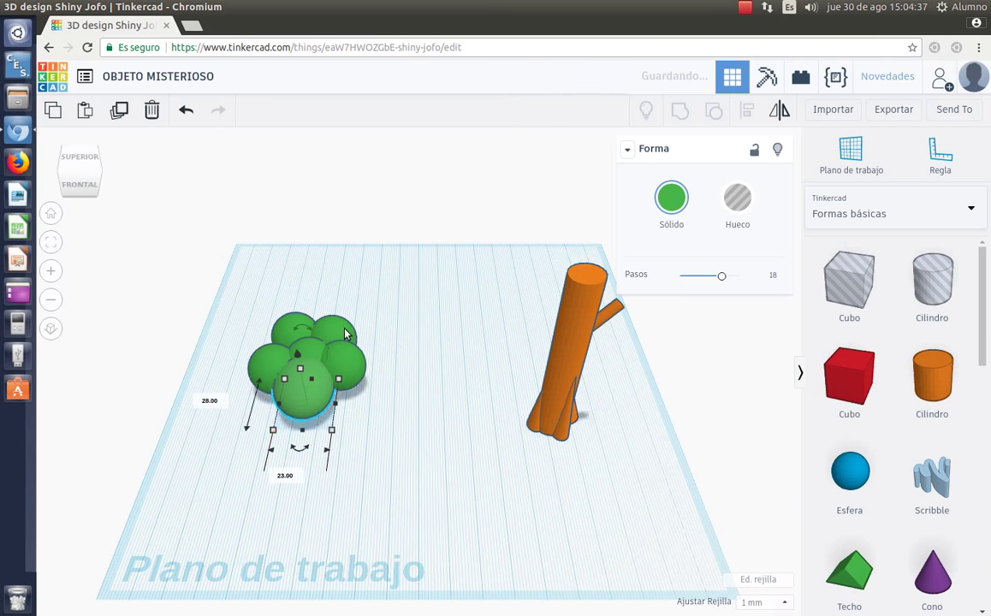
# Enlarge the cluster's outer sphere nearest the trunk to about 22 by 22 mm.
pyautogui.click(358, 341)
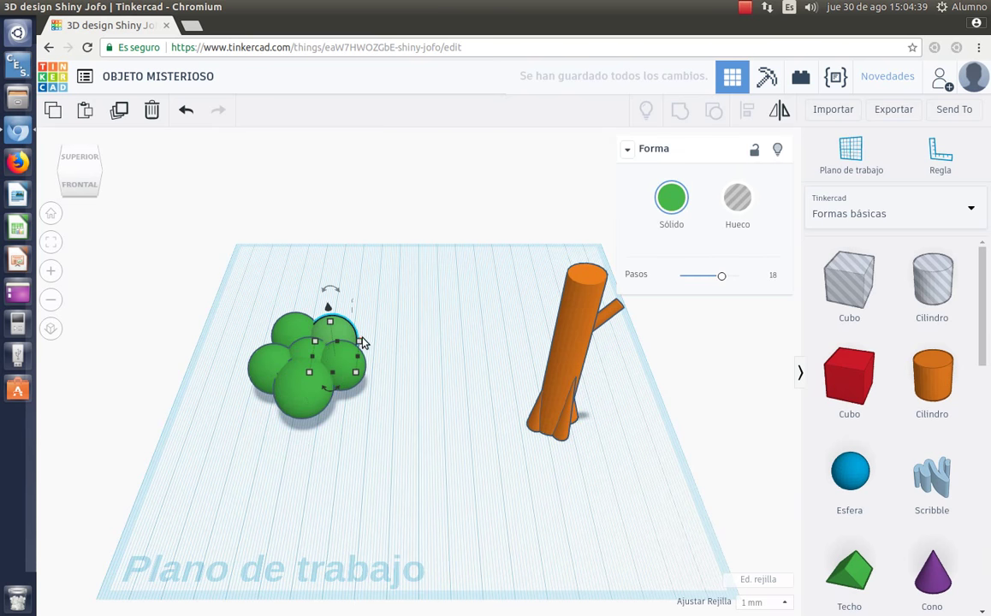
pyautogui.click(370, 344)
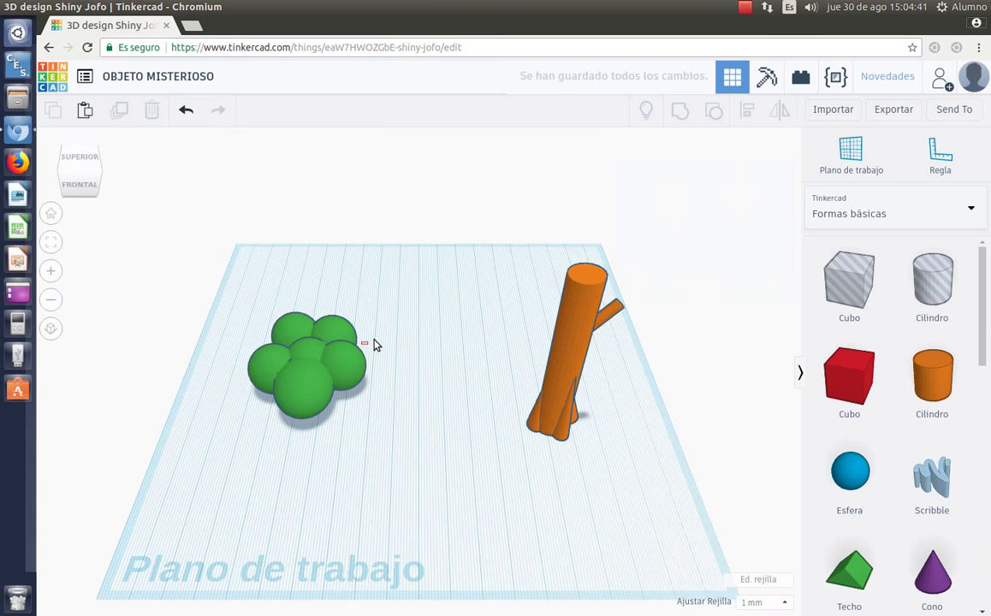
pyautogui.click(365, 362)
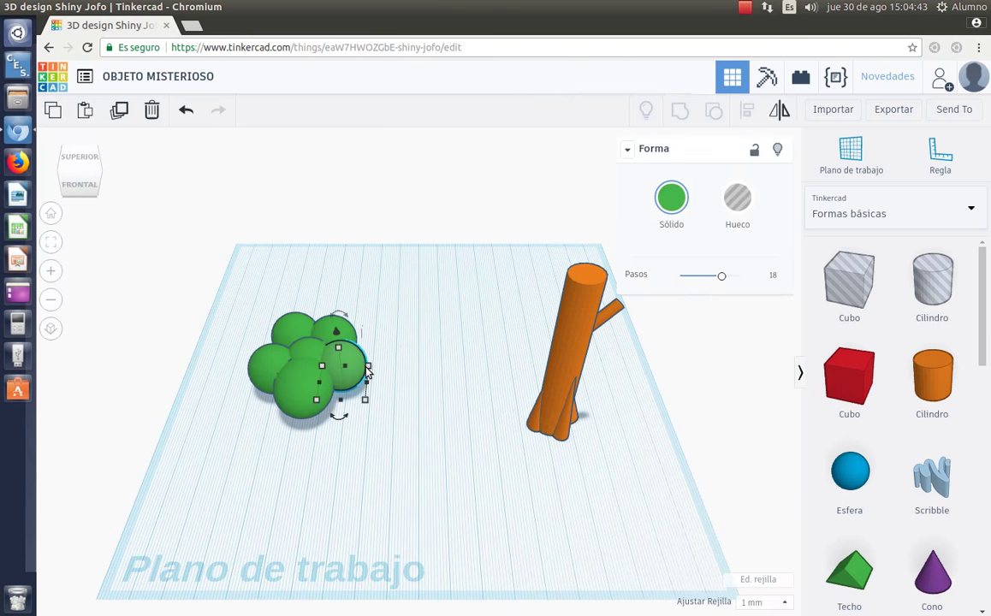
pyautogui.moveTo(375, 369)
pyautogui.mouseDown()
pyautogui.moveTo(390, 368)
pyautogui.moveTo(378, 365)
pyautogui.mouseUp()
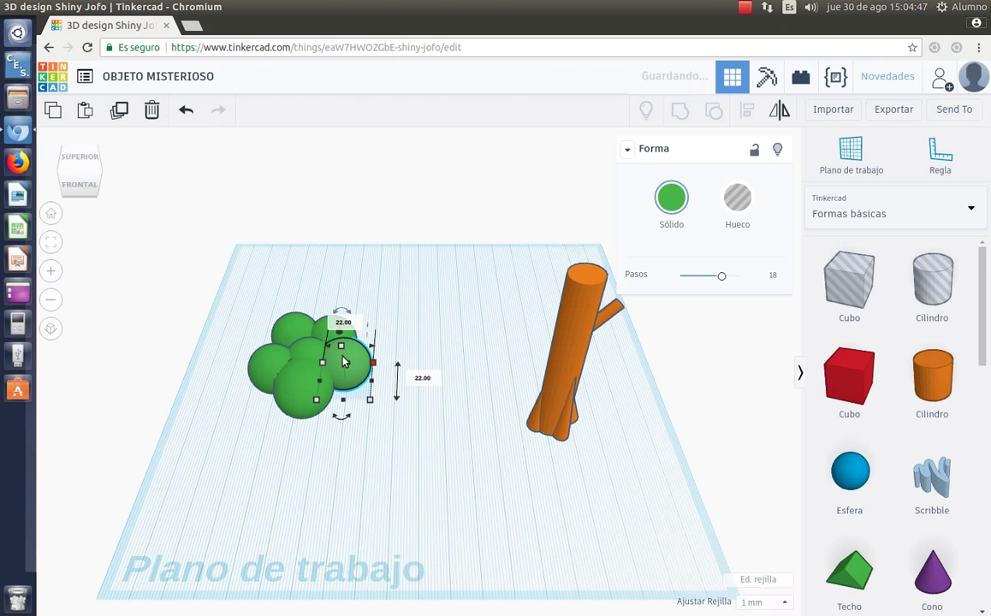
# Duplicate the cluster's centre sphere and place the copy above the others as the top of the foliage.
pyautogui.click(310, 354)
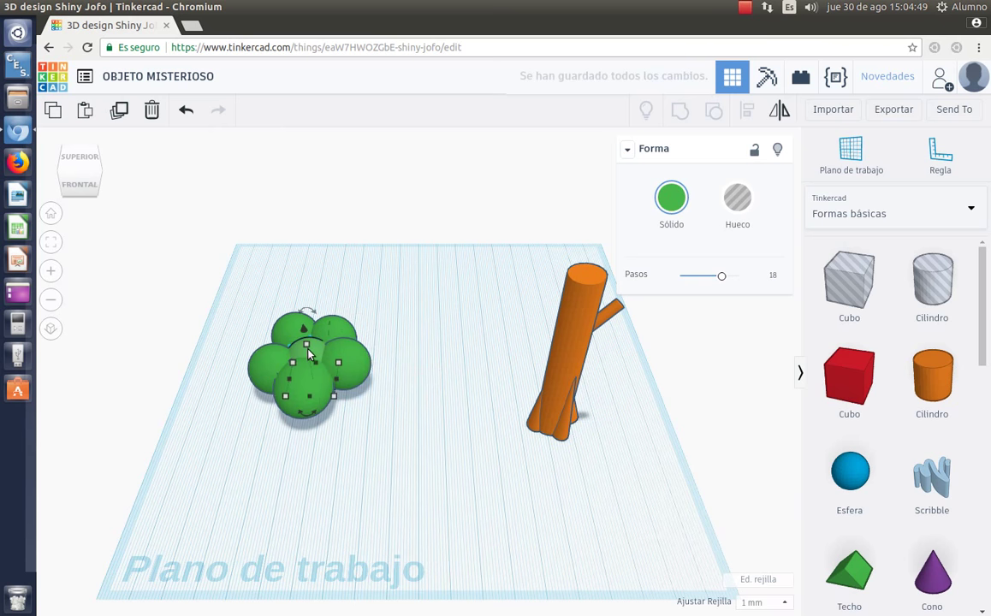
pyautogui.hotkey('ctrl', 'd')
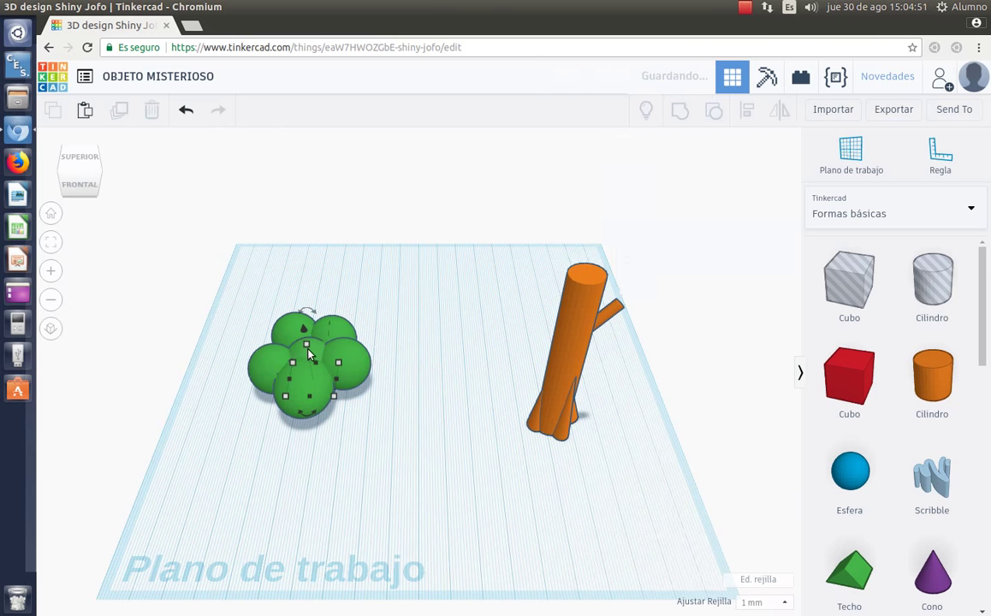
pyautogui.moveTo(307, 346); pyautogui.dragTo(306, 313)
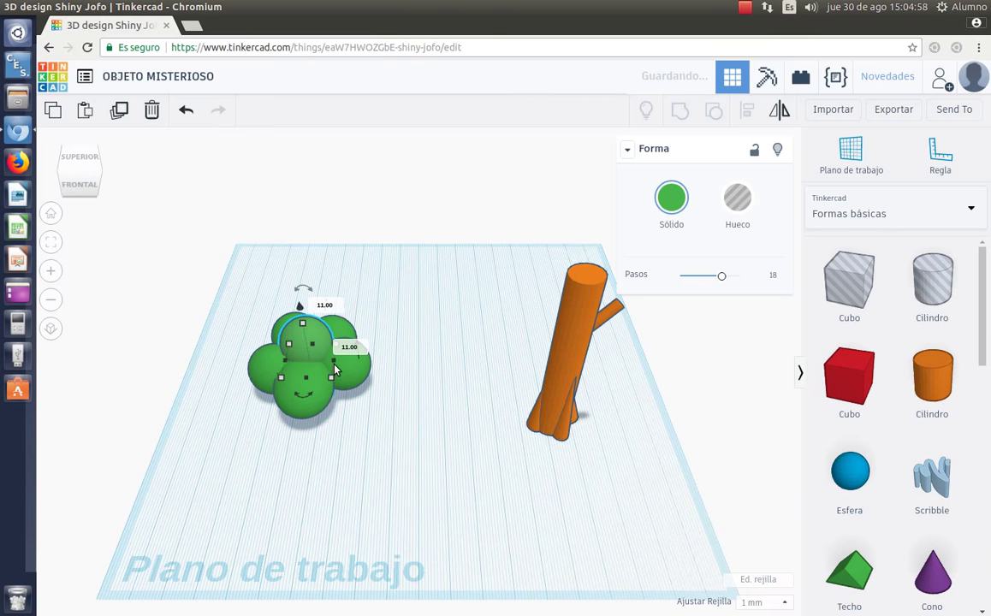
# Select all seven green spheres and group them into one foliage shape.
pyautogui.click(393, 433)
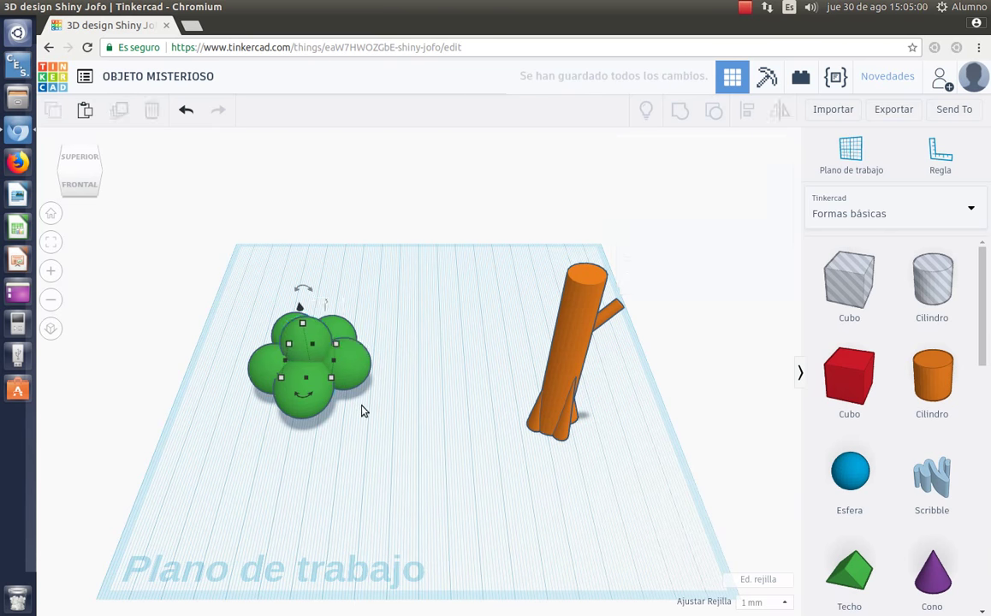
pyautogui.moveTo(357, 434); pyautogui.dragTo(409, 432)
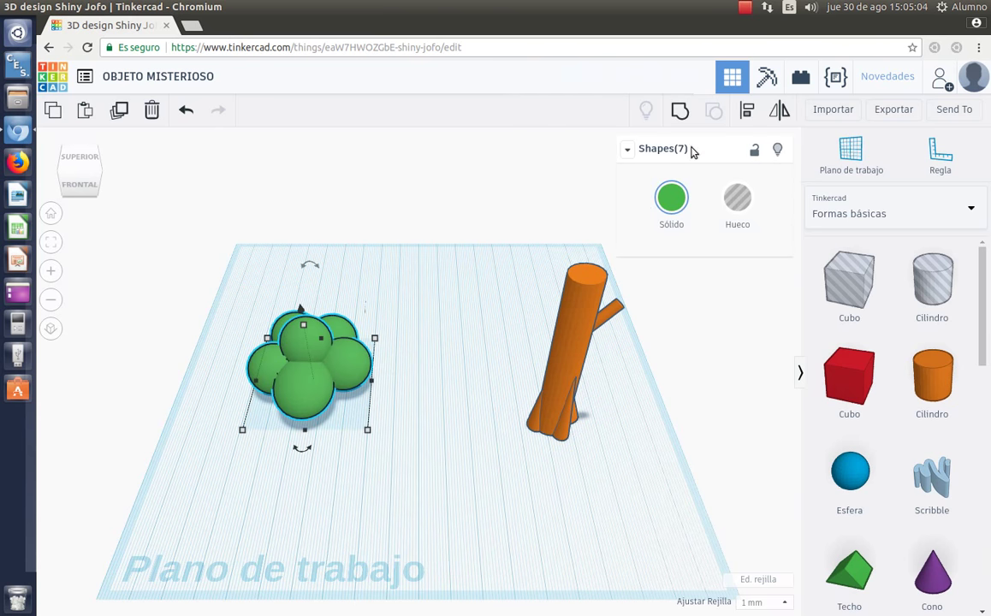
pyautogui.click(679, 110)
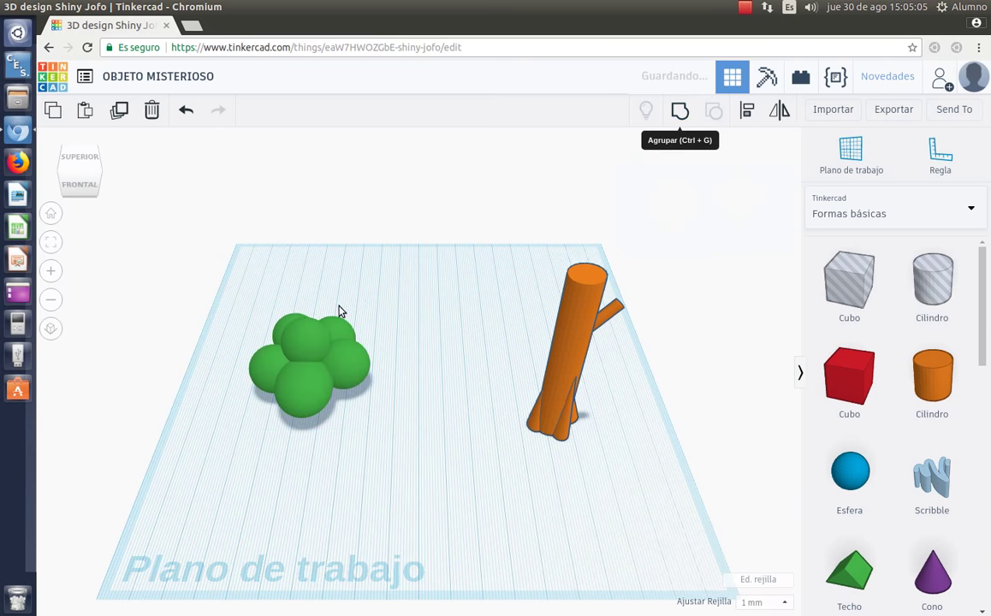
# Enlarge the grouped foliage to about 76 by 70 mm and 44 mm high.
pyautogui.click(75, 175)
pyautogui.click(75, 175)
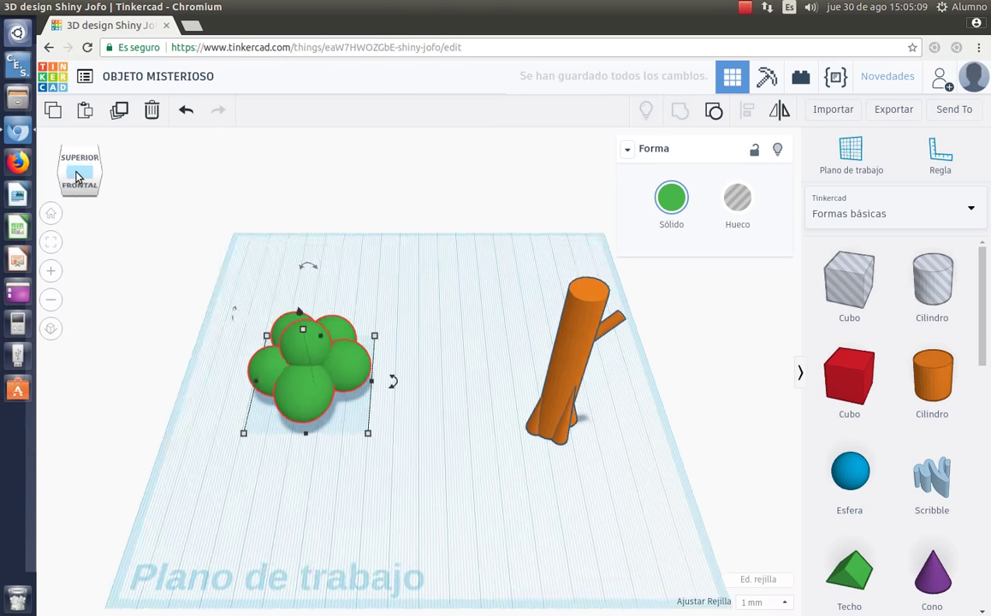
pyautogui.moveTo(406, 453); pyautogui.dragTo(443, 455)
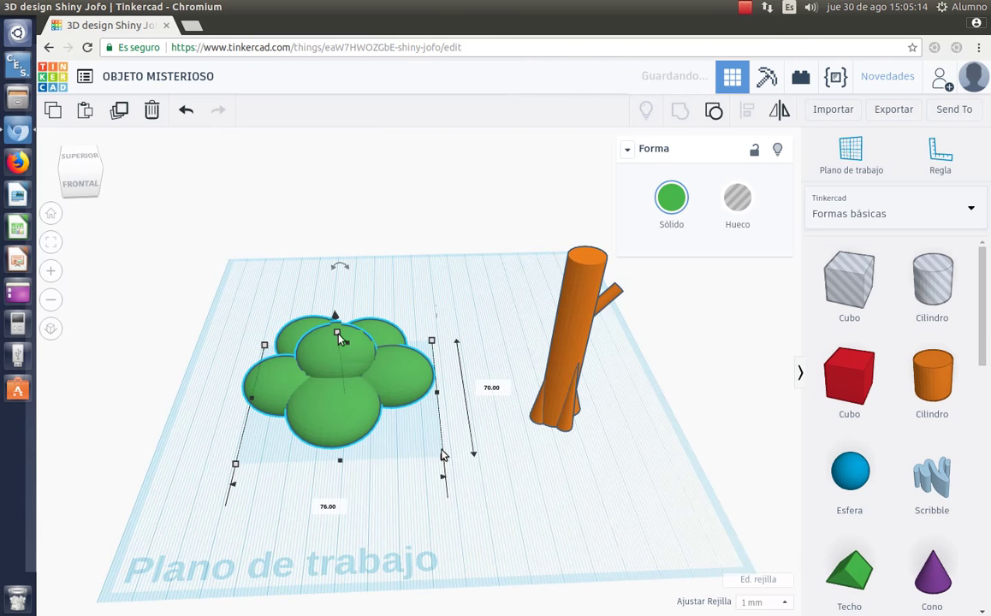
pyautogui.moveTo(338, 336); pyautogui.dragTo(334, 304)
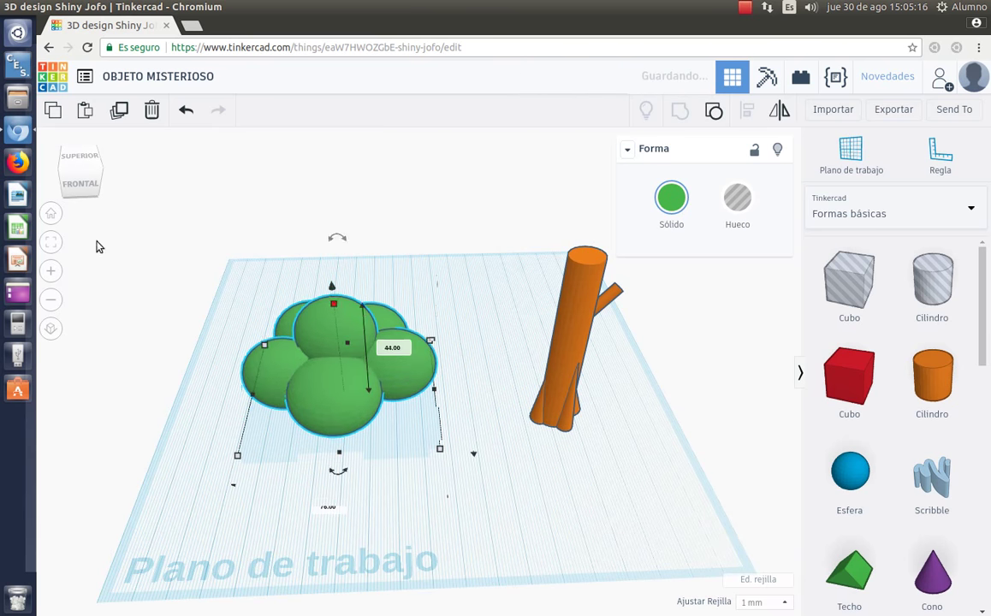
# Move the foliage about 31 mm sideways and 20 mm forward on the workplane, toward the trunk.
pyautogui.click(75, 176)
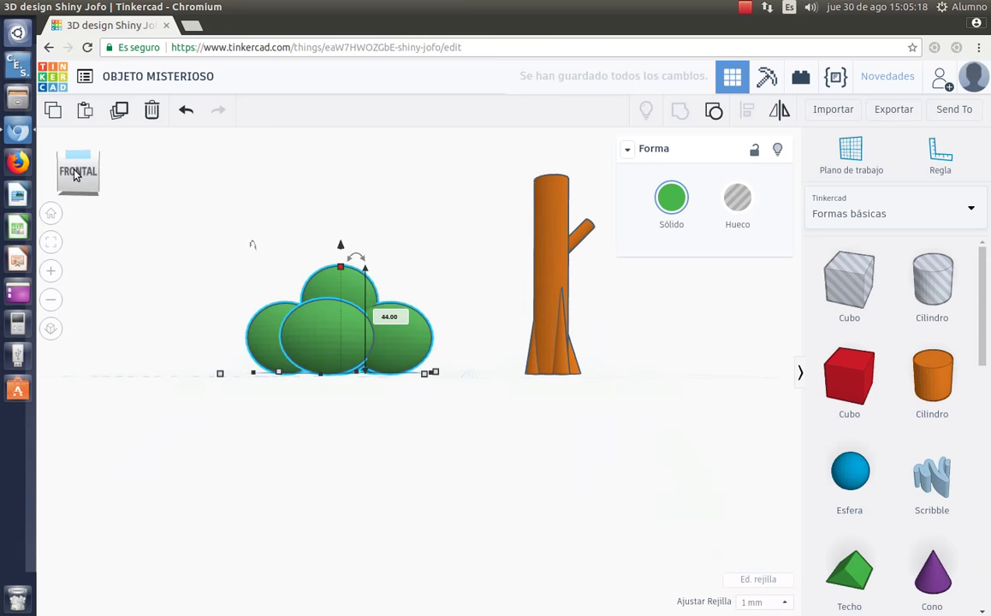
pyautogui.click(76, 174)
pyautogui.moveTo(370, 310); pyautogui.dragTo(418, 358)
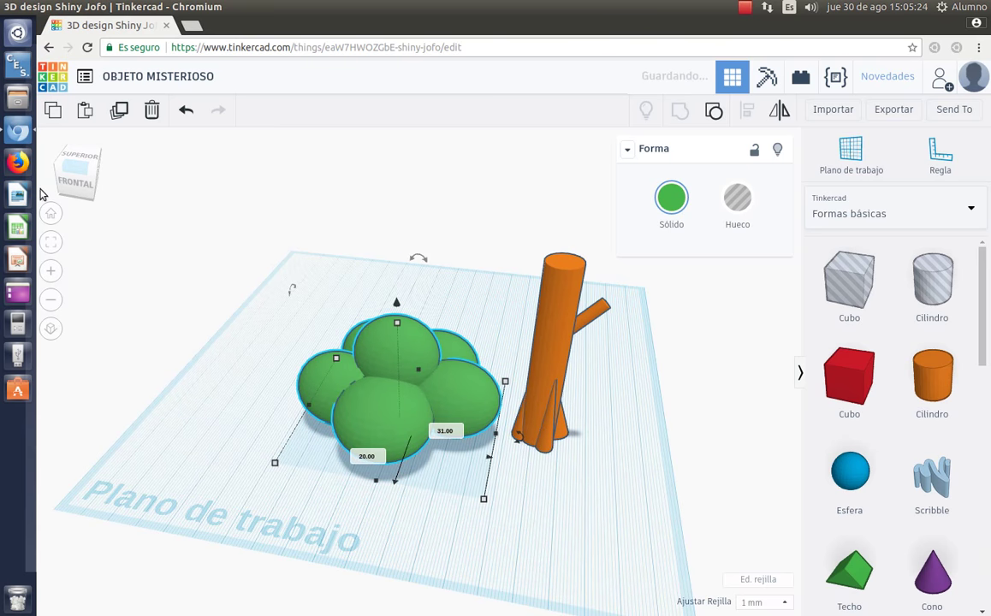
# From the front view, raise the foliage about 57 mm and position it over the top of the trunk.
pyautogui.click(74, 181)
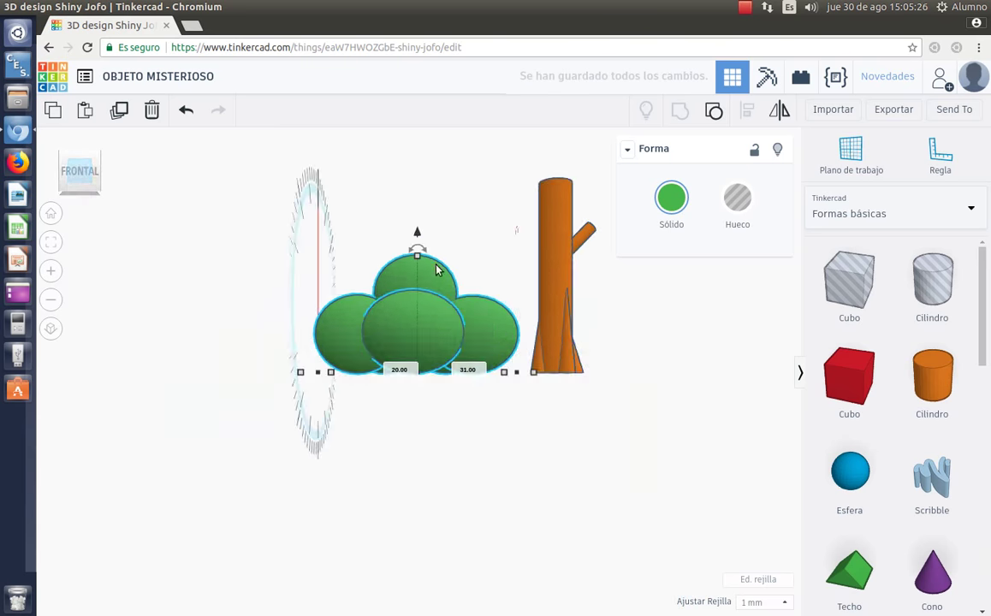
pyautogui.moveTo(418, 236); pyautogui.dragTo(434, 84)
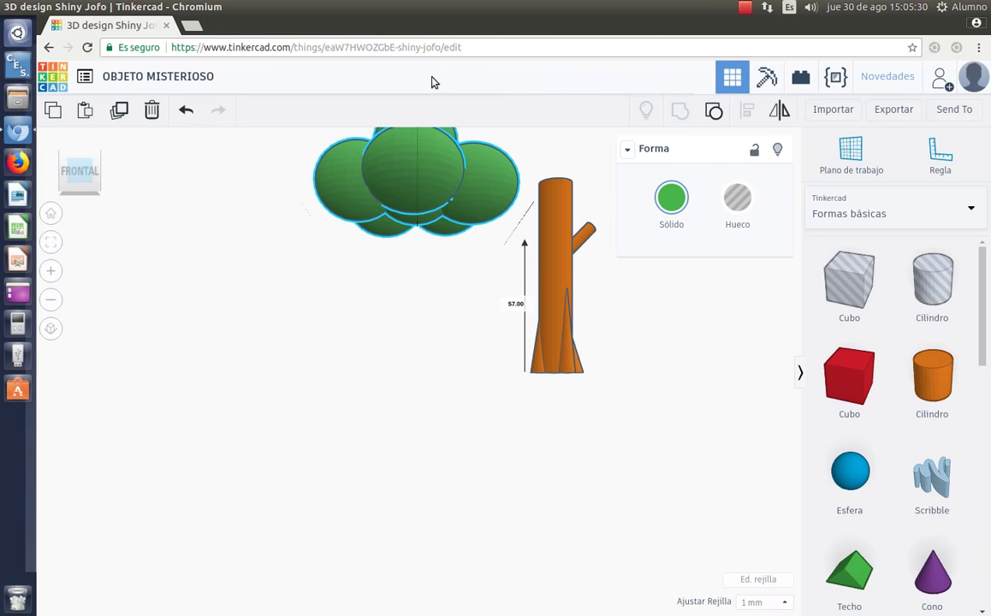
pyautogui.moveTo(429, 159); pyautogui.dragTo(577, 157)
pyautogui.moveTo(98, 174); pyautogui.dragTo(83, 176)
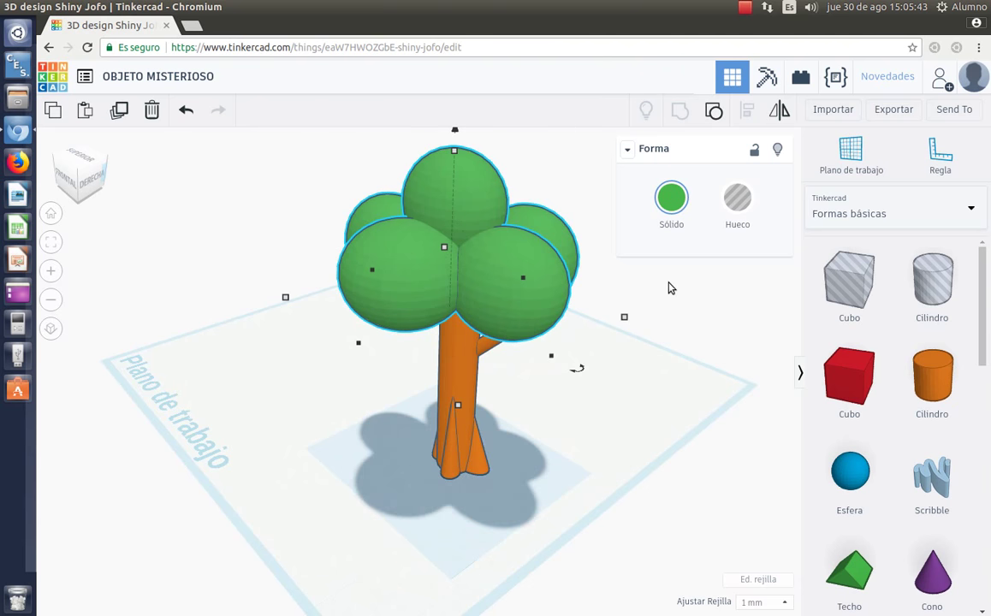
# Add a basic sphere to the empty workplane area beside the tree.
pyautogui.click(646, 388)
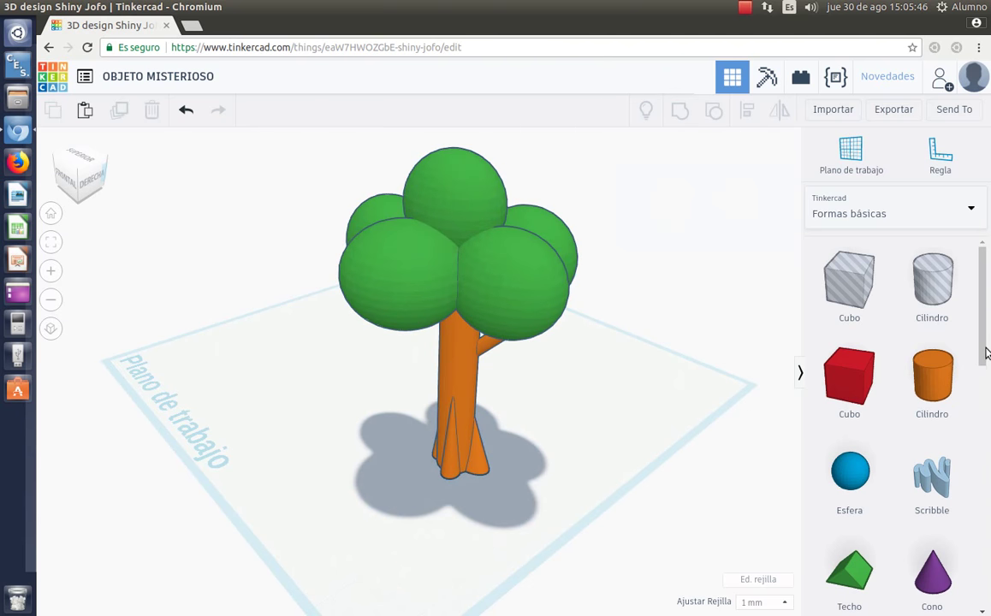
pyautogui.moveTo(984, 344); pyautogui.dragTo(988, 503)
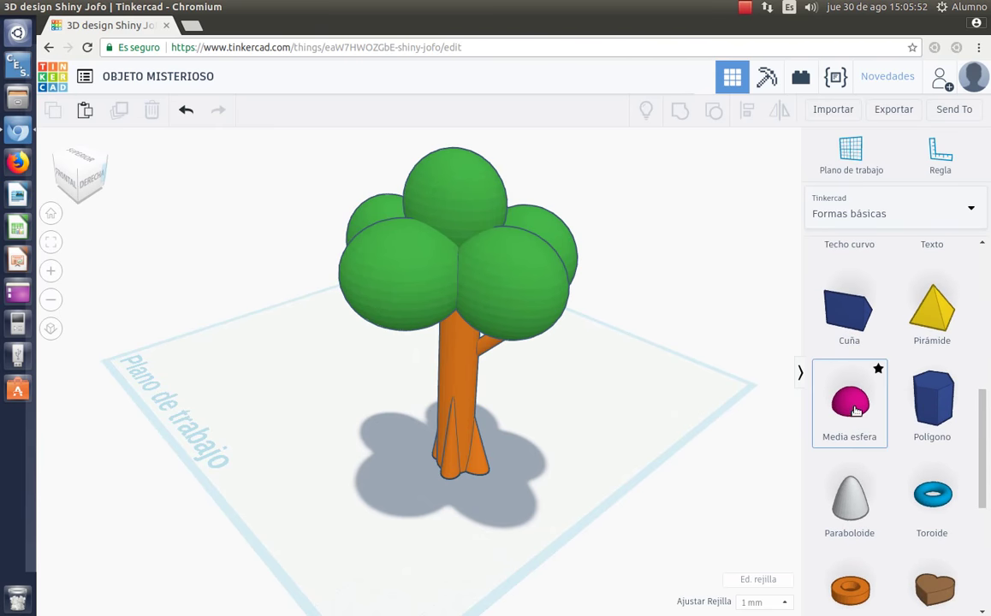
pyautogui.scroll(5, 890, 402)
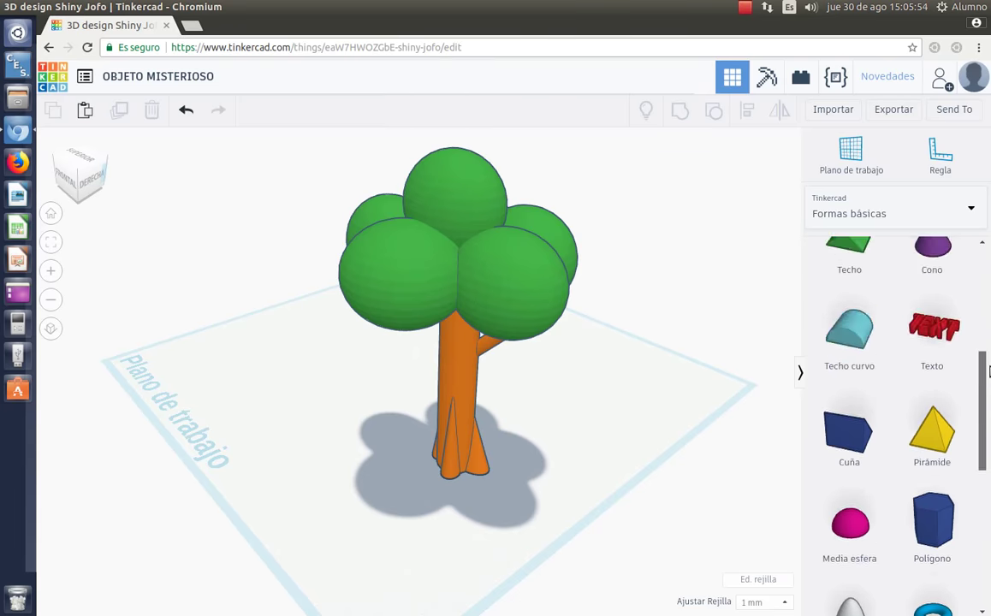
pyautogui.click(860, 411)
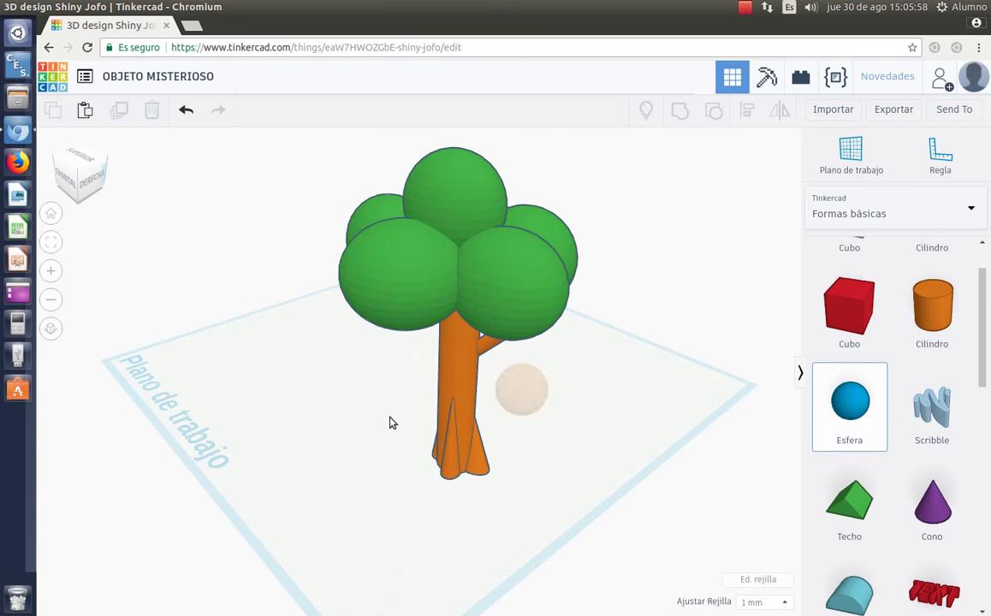
pyautogui.click(330, 409)
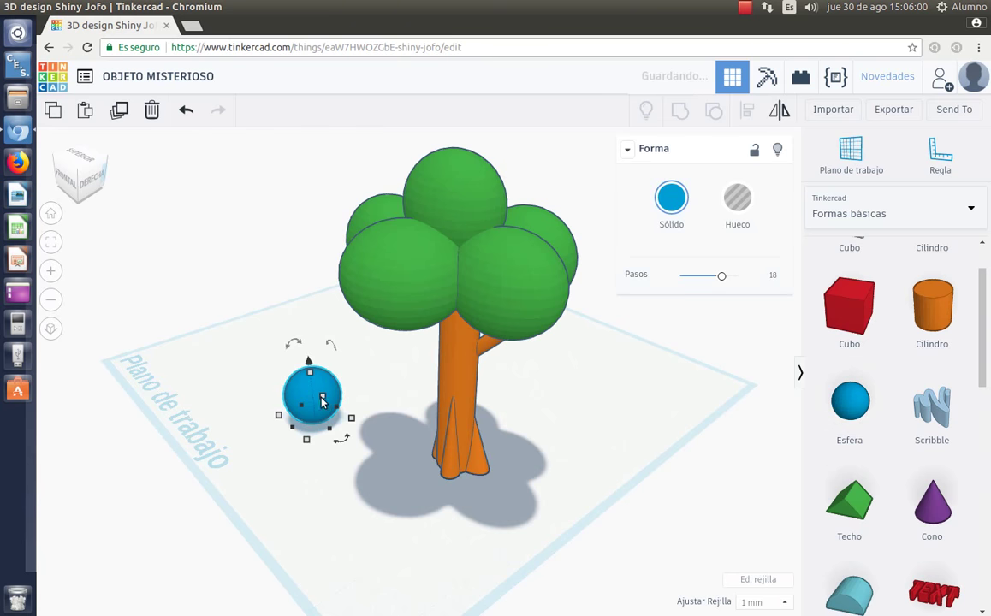
# Shrink the new sphere to about 6 mm across and colour it orange.
pyautogui.moveTo(279, 415); pyautogui.dragTo(332, 422)
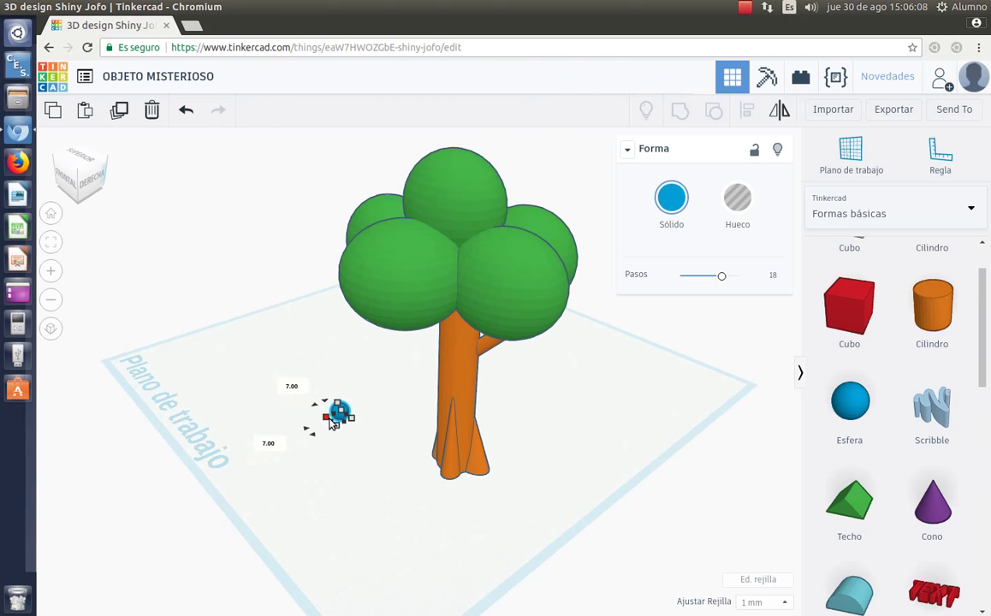
pyautogui.click(670, 197)
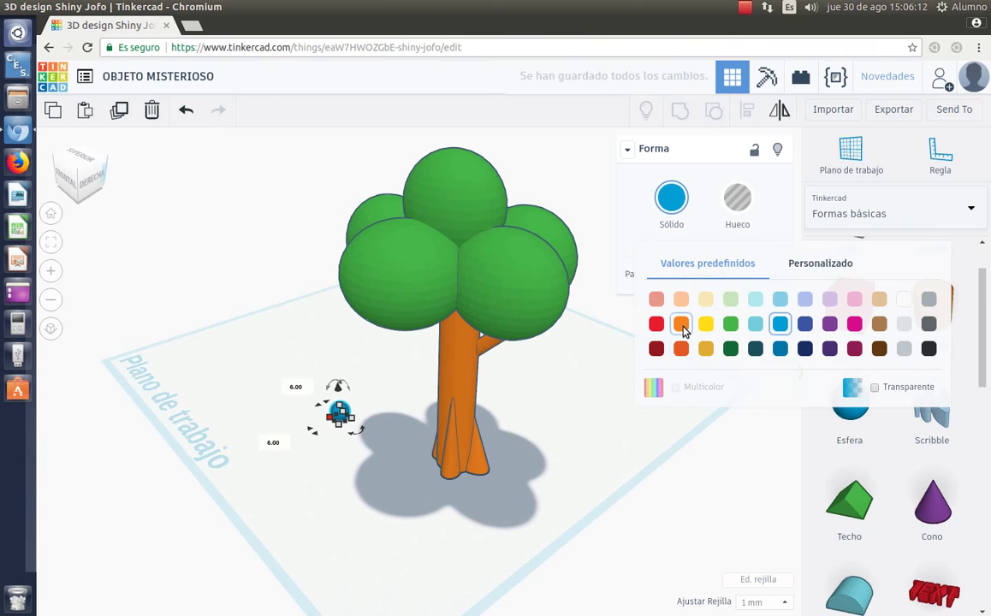
pyautogui.click(682, 325)
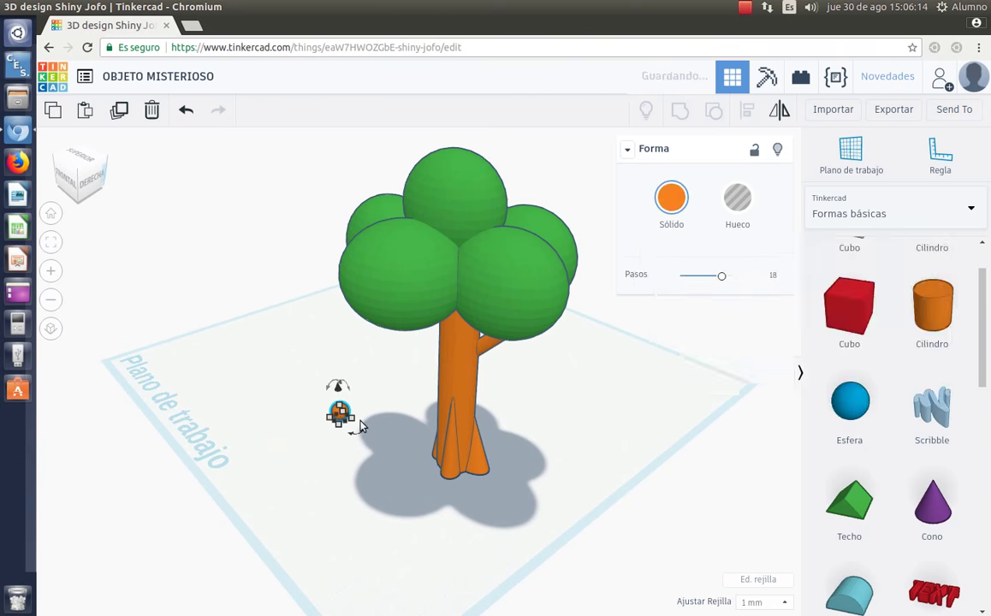
# Duplicate the small orange sphere and raise the copy about 67 mm to foliage height.
pyautogui.moveTo(341, 411); pyautogui.dragTo(362, 368)
pyautogui.hotkey('ctrl', 'z')
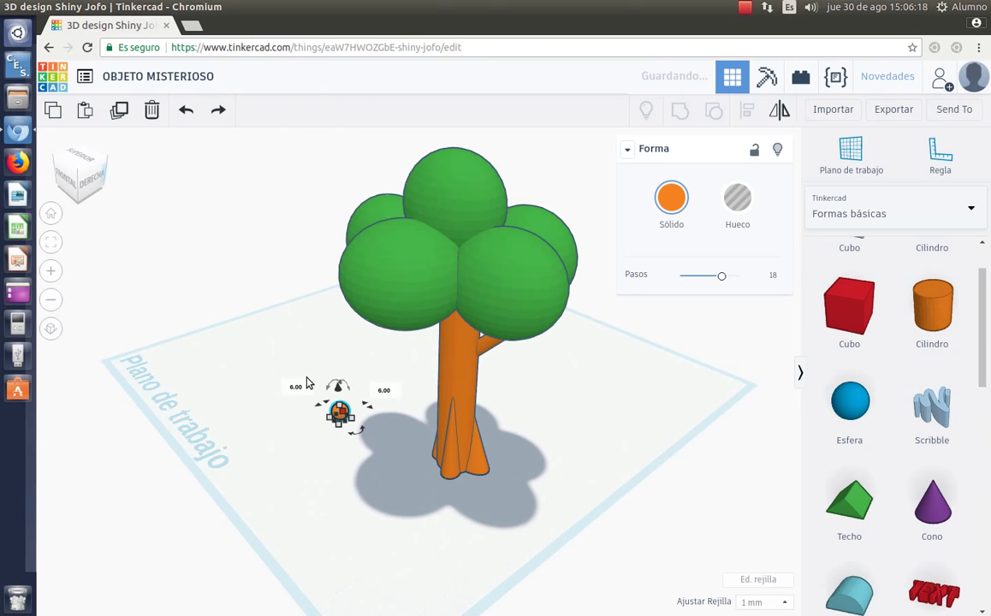
pyautogui.moveTo(300, 368); pyautogui.dragTo(350, 435)
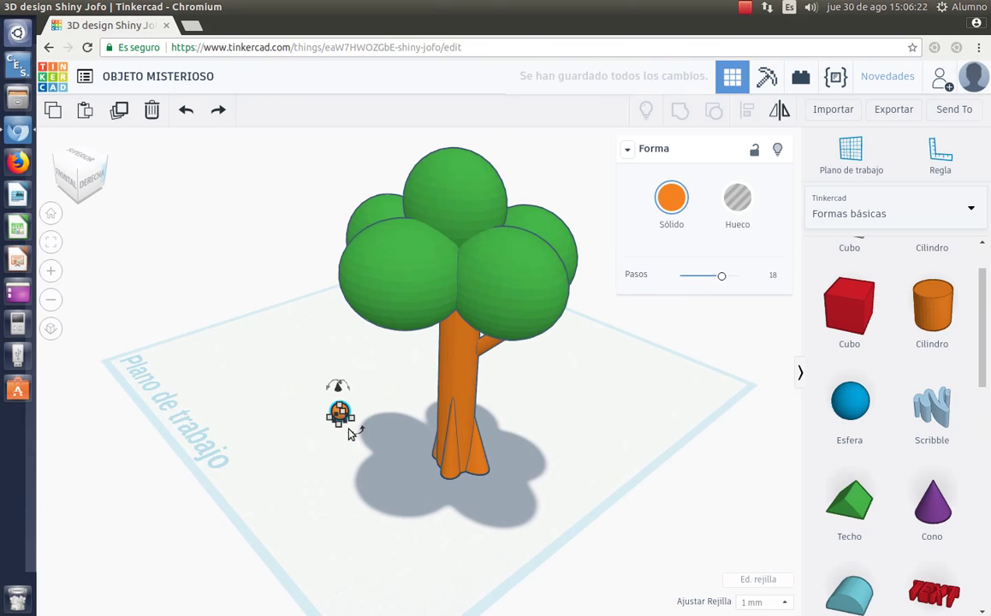
pyautogui.click(346, 431)
pyautogui.click(341, 409)
pyautogui.moveTo(340, 408); pyautogui.dragTo(333, 214)
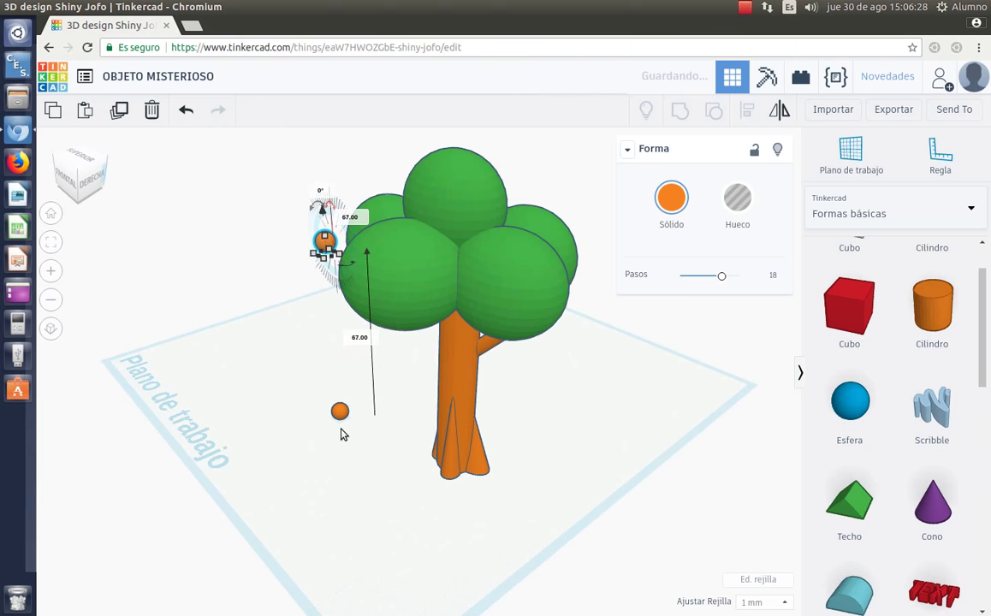
# Raise the small orange sphere still on the workplane about 43 mm.
pyautogui.click(340, 412)
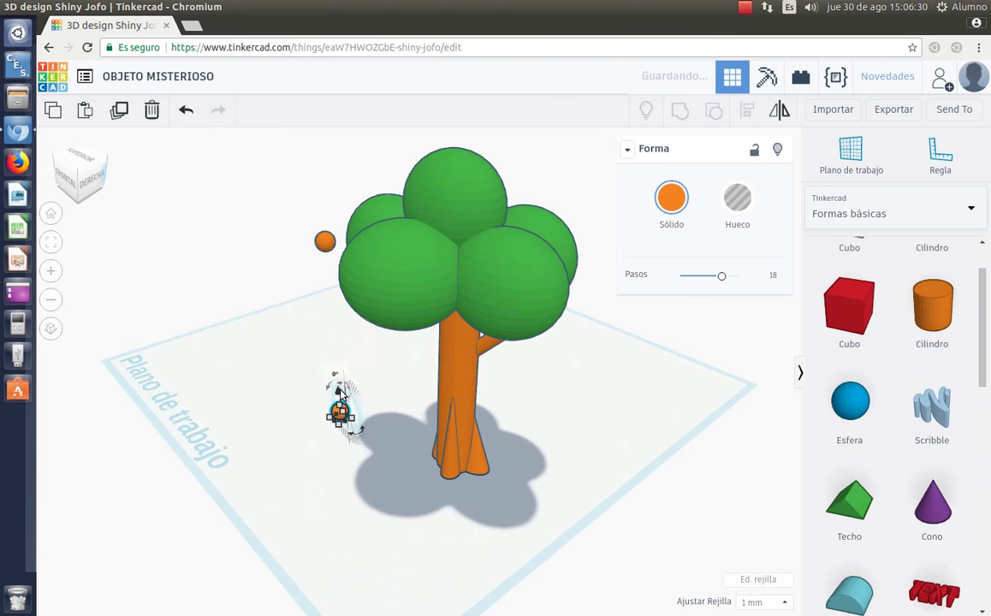
pyautogui.moveTo(339, 329); pyautogui.dragTo(345, 273)
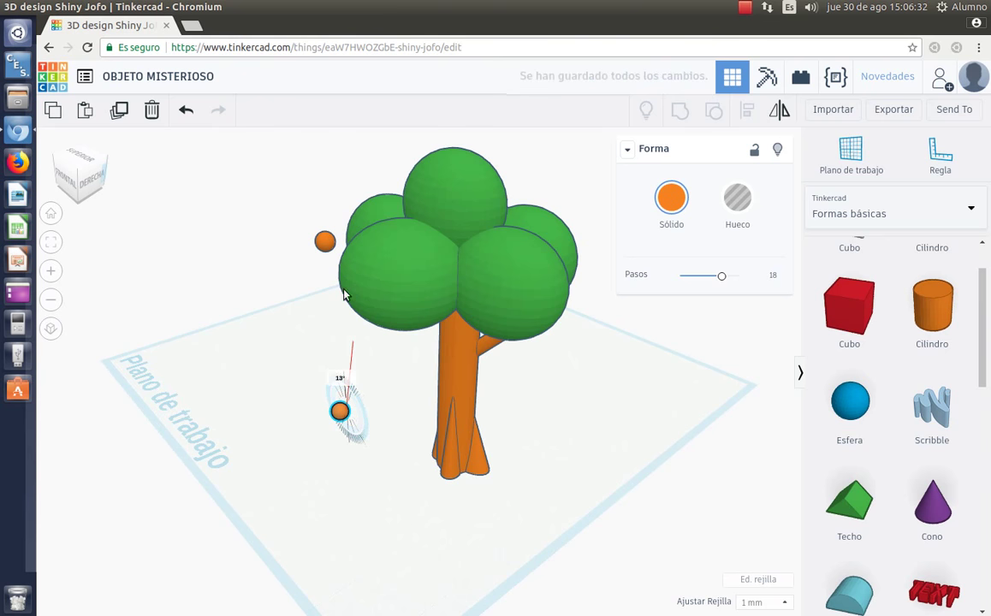
pyautogui.moveTo(340, 379); pyautogui.dragTo(323, 305)
pyautogui.hotkey('ctrl', 'z')
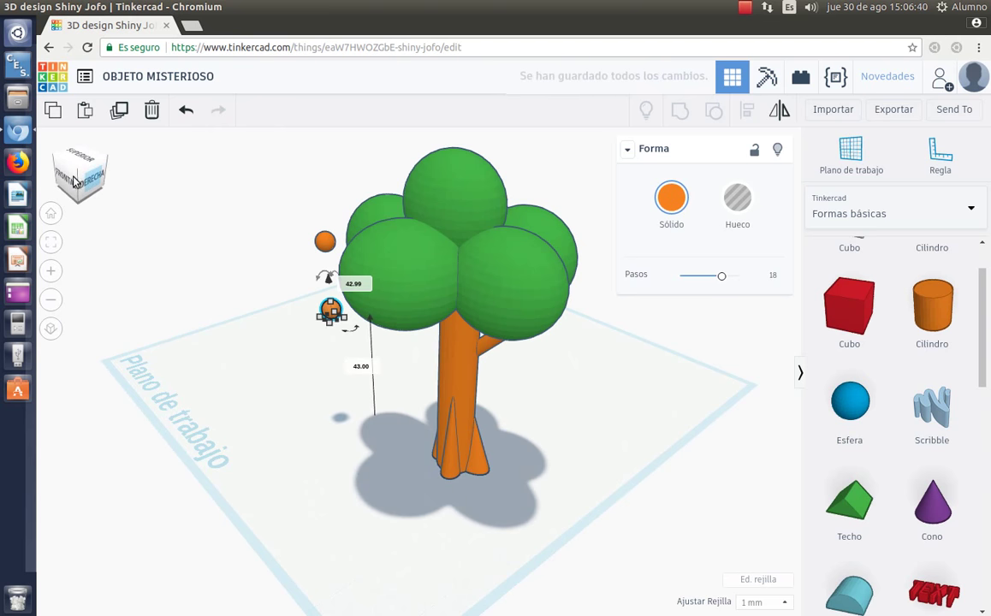
# Move the lower orange sphere about 75 mm and 23 mm parallel to the workplane, across to the other side of the tree.
pyautogui.click(70, 182)
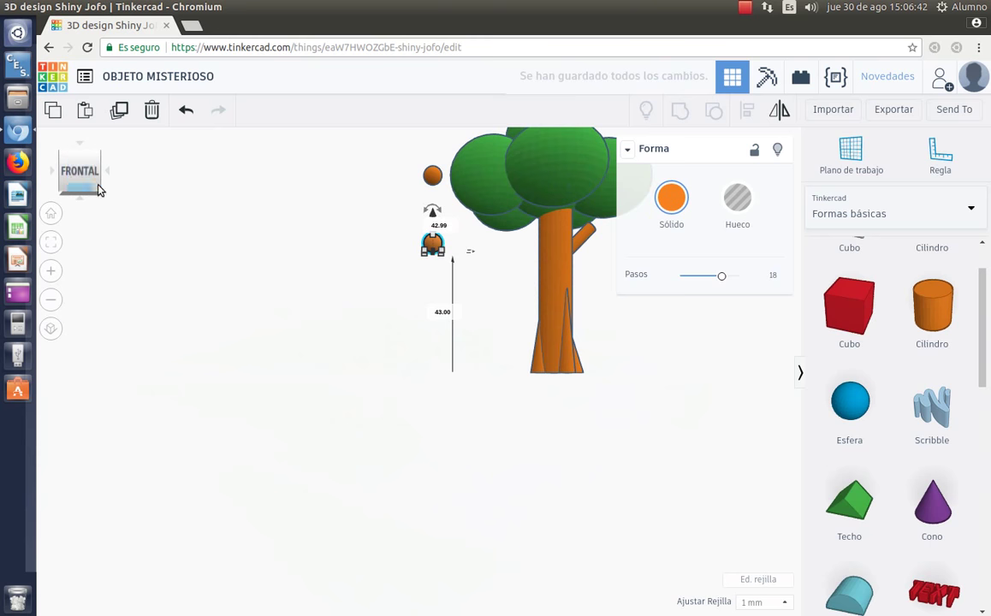
pyautogui.moveTo(77, 150); pyautogui.dragTo(83, 180)
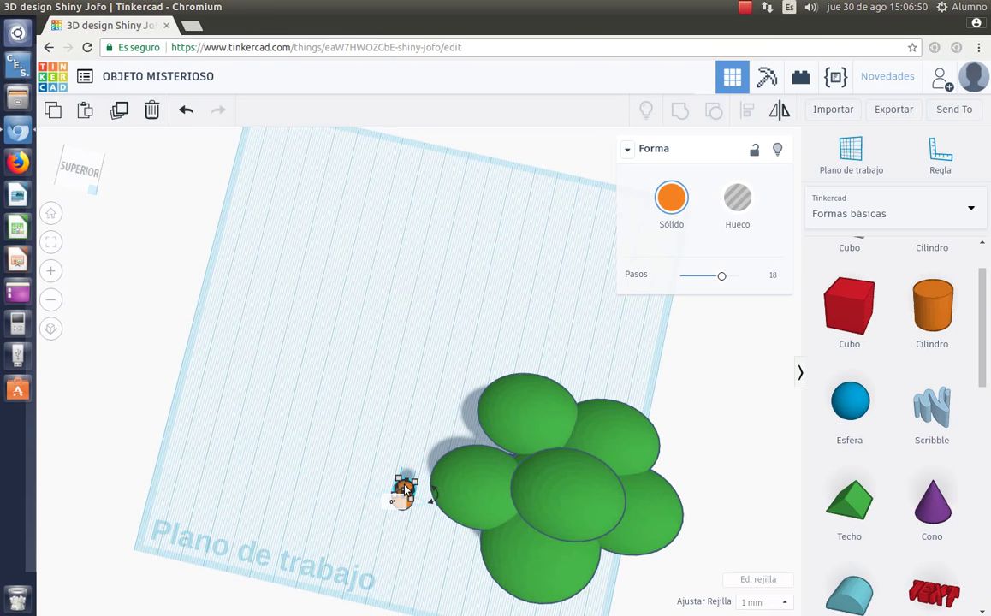
pyautogui.click(428, 459)
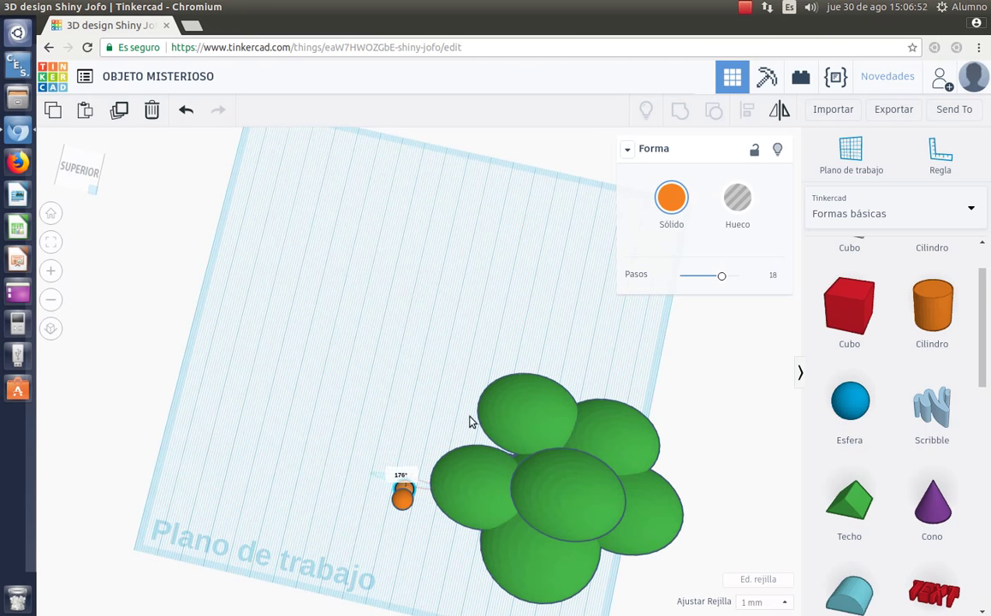
pyautogui.click(392, 520)
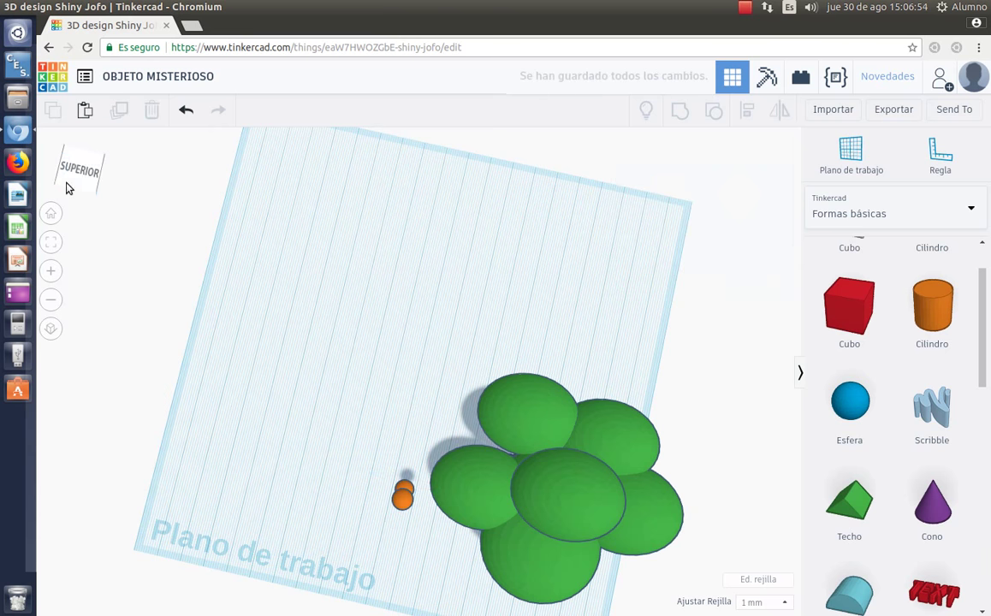
pyautogui.moveTo(90, 188)
pyautogui.mouseDown()
pyautogui.moveTo(77, 161)
pyautogui.moveTo(76, 174)
pyautogui.mouseUp()
pyautogui.moveTo(334, 326); pyautogui.dragTo(567, 411)
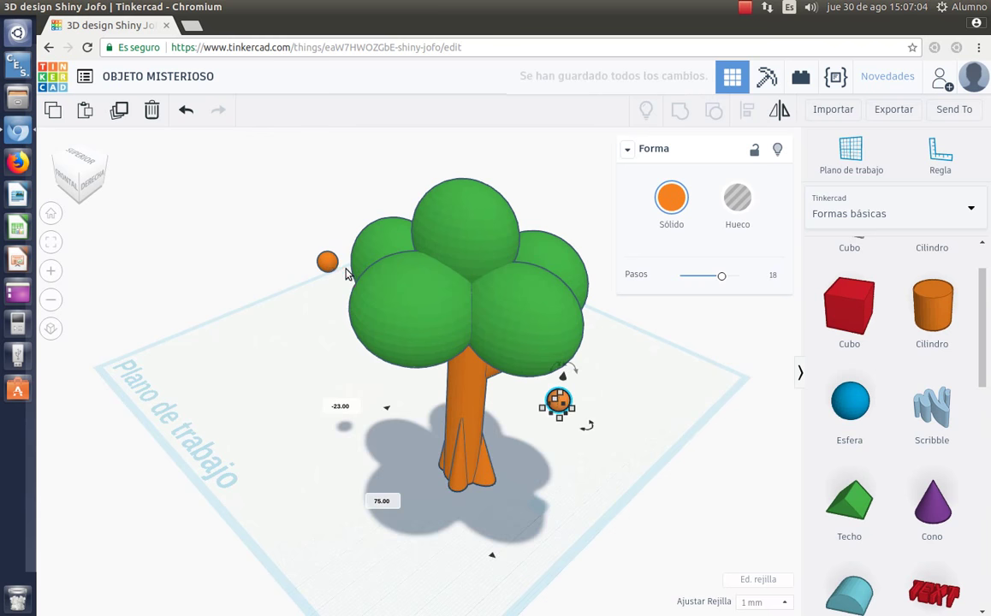
# Place one orange sphere low on the front foliage lobe and the other in front of the neighbouring lobe.
pyautogui.moveTo(330, 262); pyautogui.dragTo(349, 295)
pyautogui.moveTo(387, 325); pyautogui.dragTo(396, 364)
pyautogui.moveTo(554, 397); pyautogui.dragTo(509, 333)
pyautogui.hotkey('ctrl', 'z')
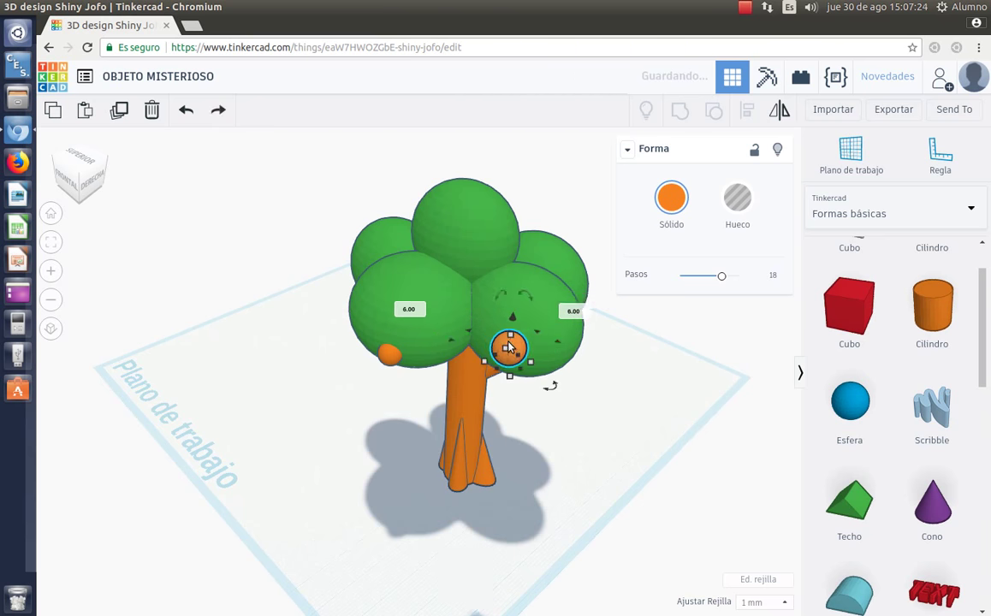
# Shrink the second orange sphere and move it onto the front of the foliage's top lobe.
pyautogui.keyDown('shift'); pyautogui.moveTo(484, 363); pyautogui.dragTo(518, 357); pyautogui.keyUp('shift')
pyautogui.hotkey('ctrl', 'z')
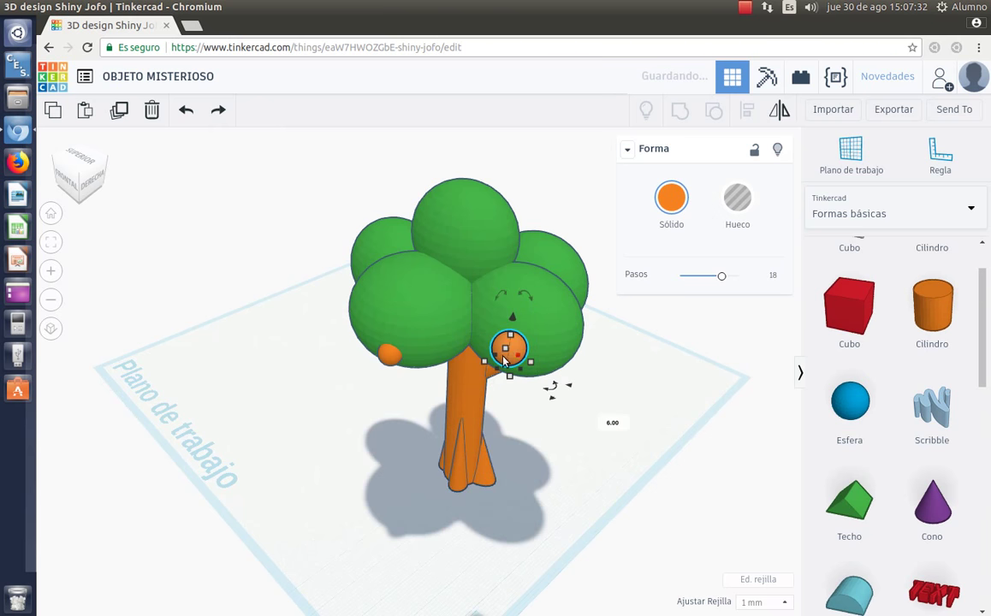
pyautogui.moveTo(486, 363); pyautogui.dragTo(515, 409)
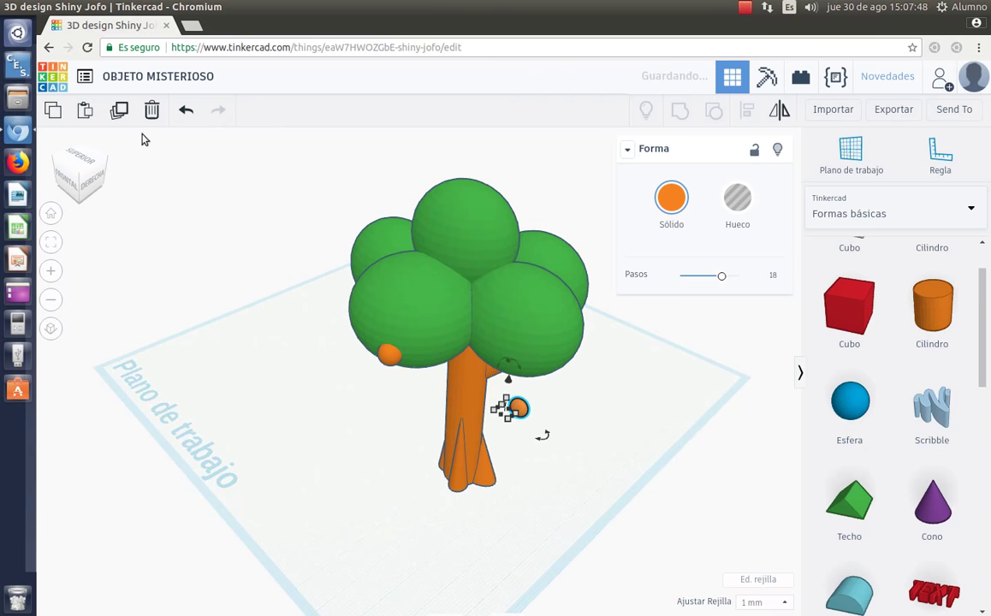
pyautogui.click(78, 176)
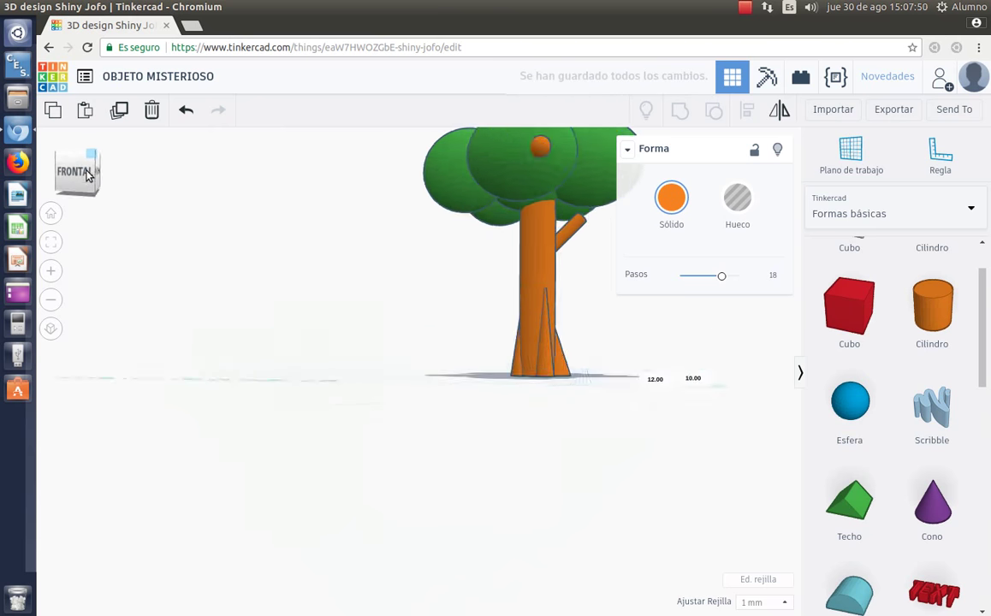
pyautogui.click(79, 174)
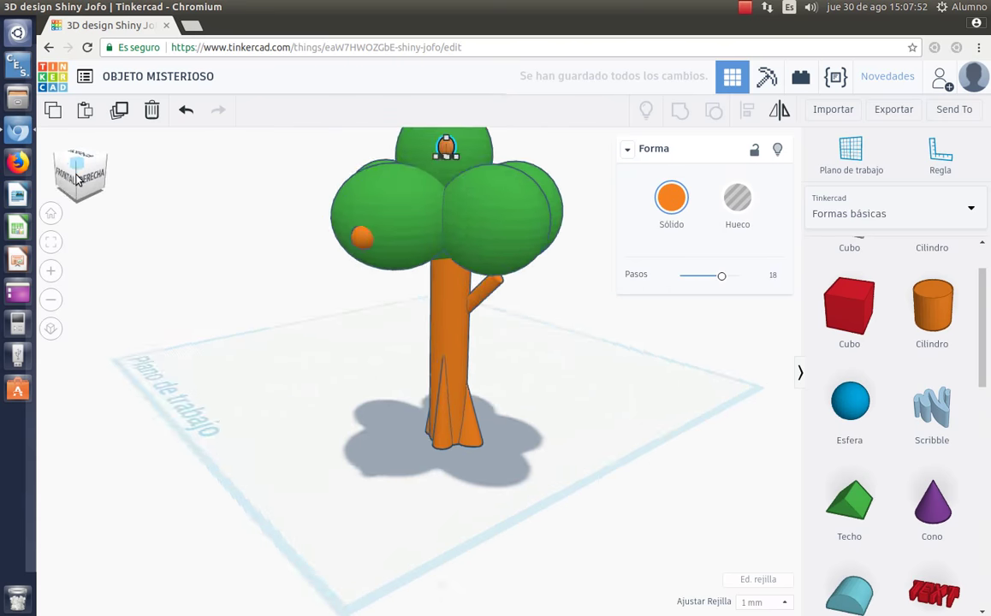
pyautogui.click(79, 176)
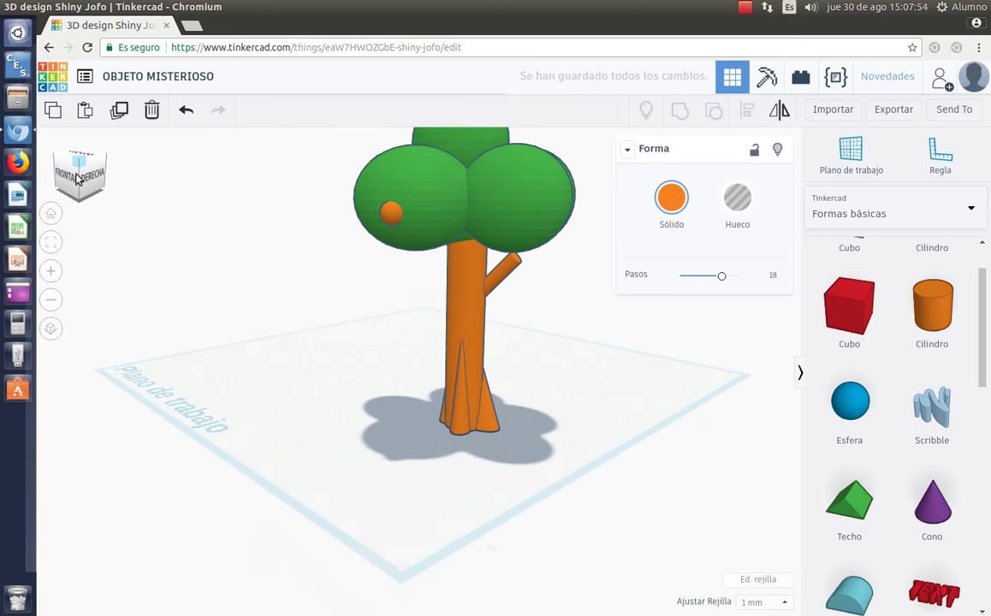
pyautogui.moveTo(341, 210); pyautogui.dragTo(449, 231)
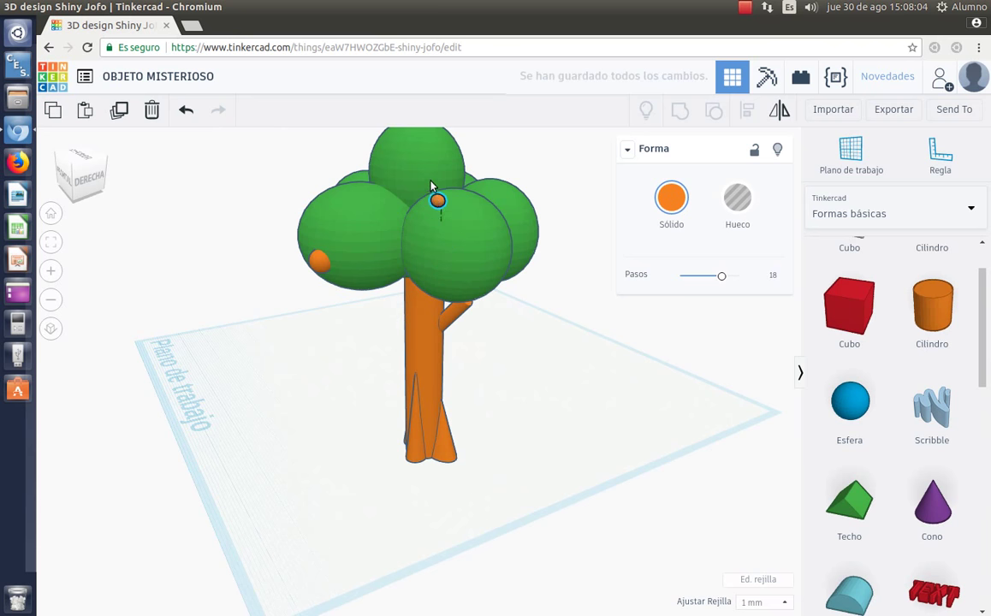
pyautogui.moveTo(418, 167); pyautogui.dragTo(417, 172)
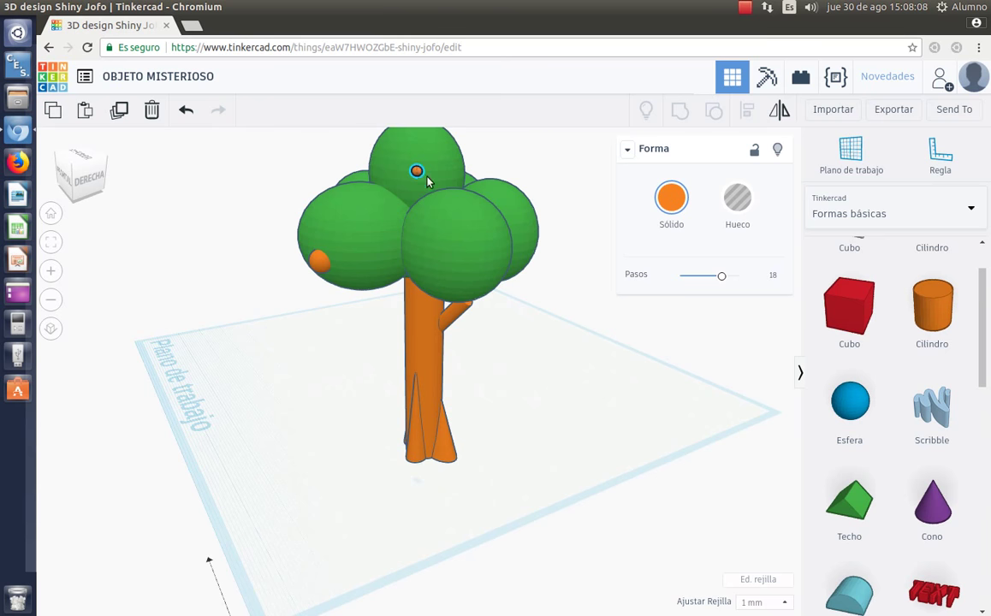
# Duplicate the orange sphere at the top lobe and move the copy about 62 mm and 30 mm toward the lobe below.
pyautogui.click(418, 173)
pyautogui.moveTo(418, 170); pyautogui.dragTo(467, 239)
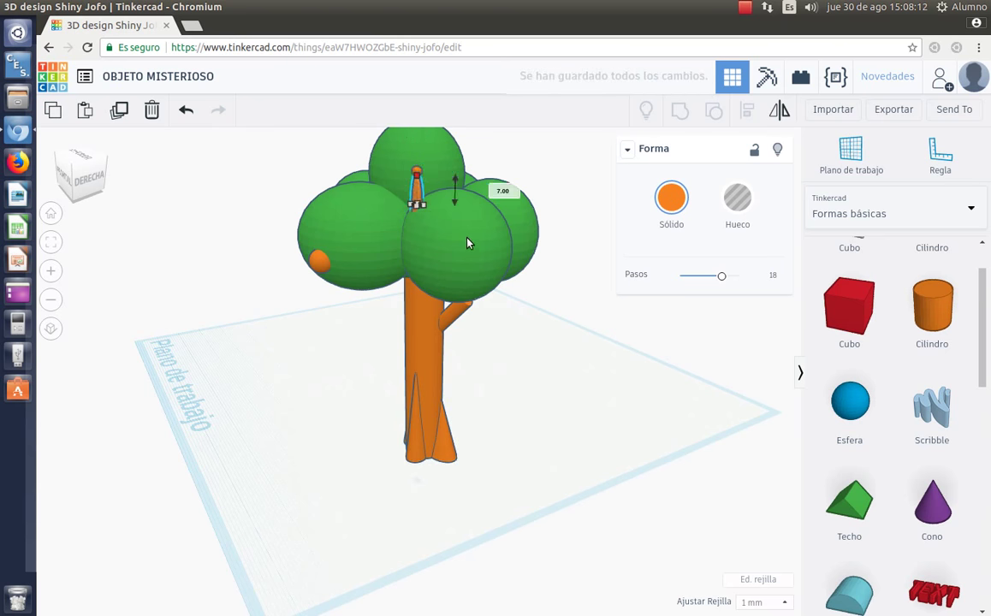
pyautogui.hotkey('ctrl', 'z')
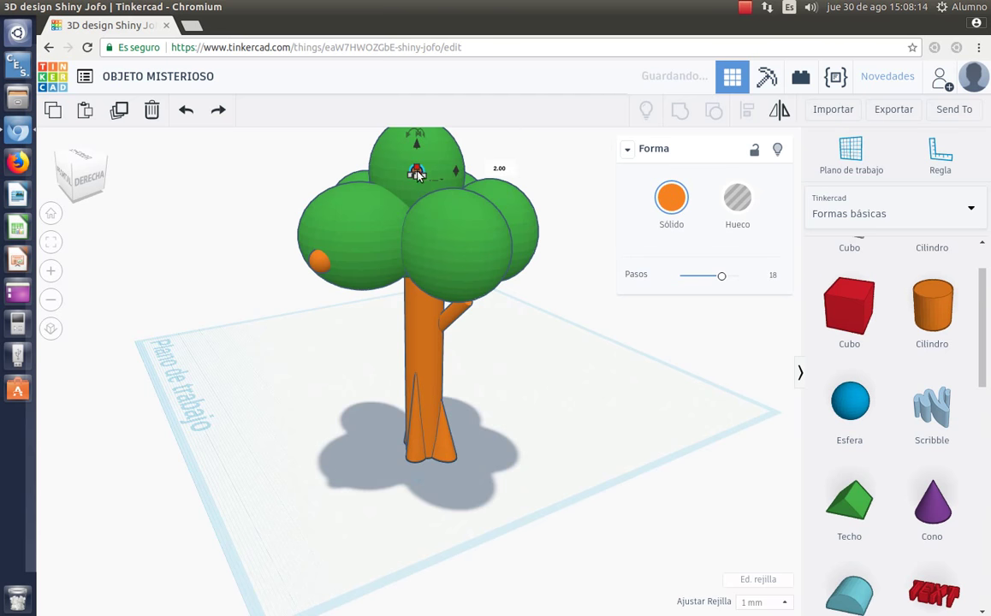
pyautogui.moveTo(415, 174); pyautogui.dragTo(458, 237)
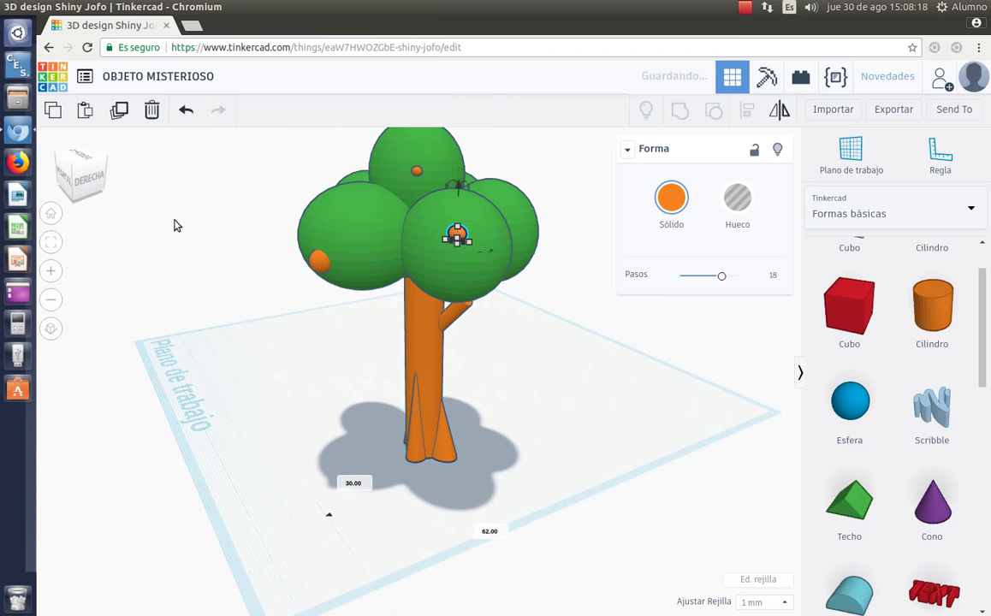
# Collapse the shape's settings and move the duplicated orange sphere about 43 mm and 34 mm parallel to the workplane.
pyautogui.moveTo(62, 175)
pyautogui.mouseDown()
pyautogui.moveTo(75, 183)
pyautogui.moveTo(66, 176)
pyautogui.mouseUp()
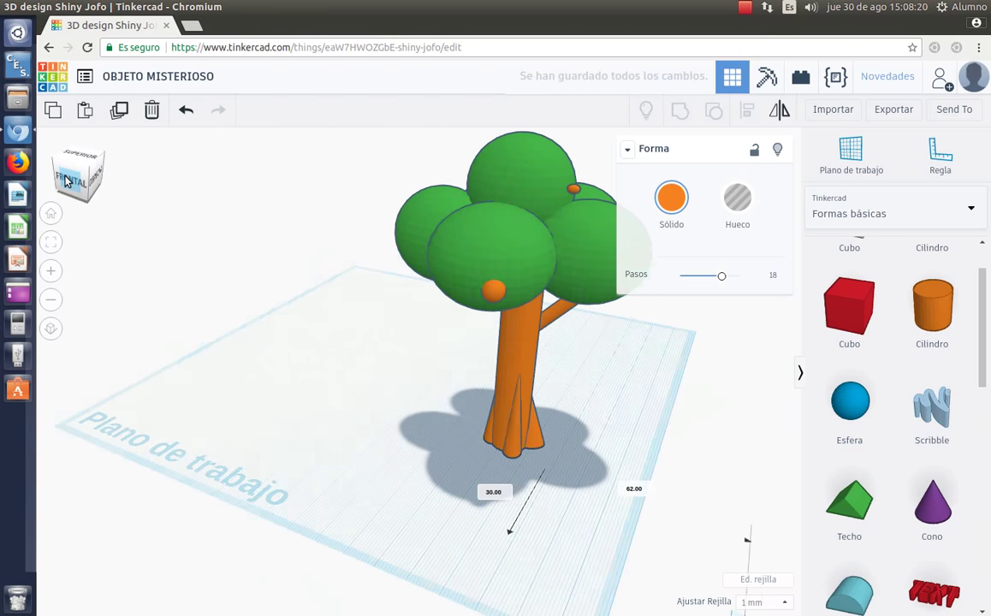
pyautogui.click(626, 150)
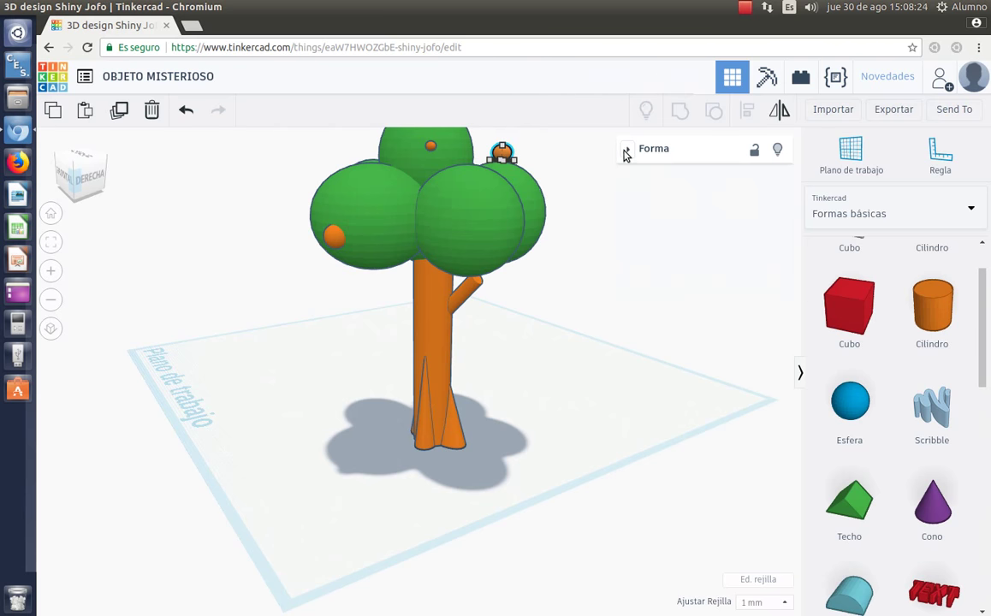
pyautogui.click(627, 152)
pyautogui.moveTo(510, 156)
pyautogui.mouseDown()
pyautogui.moveTo(502, 212)
pyautogui.moveTo(493, 149)
pyautogui.mouseUp()
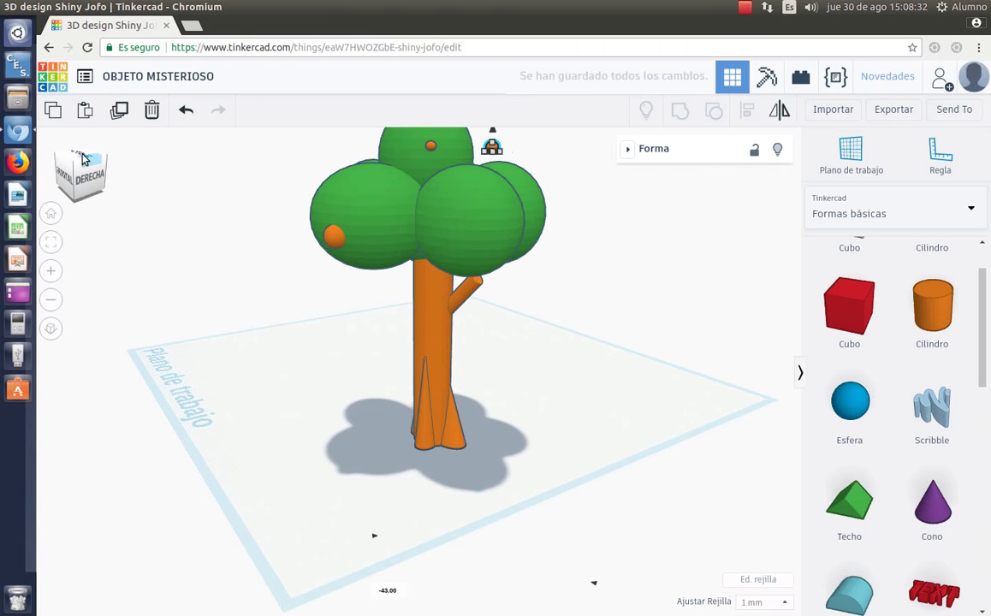
# From above, move the orange sphere outside the foliage about 5 mm and 8 mm onto the edge of the nearest lobe.
pyautogui.click(83, 159)
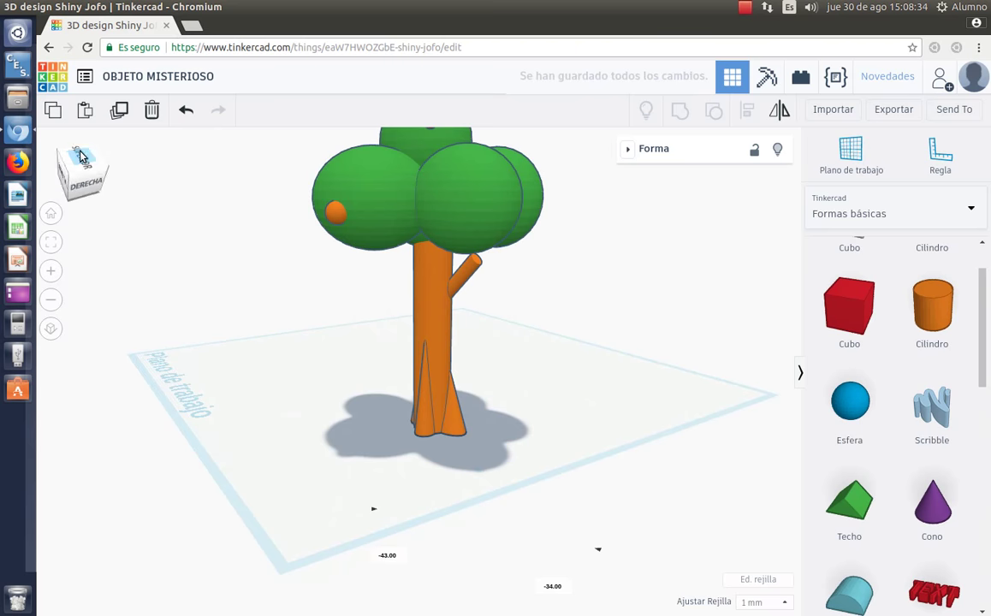
pyautogui.click(80, 157)
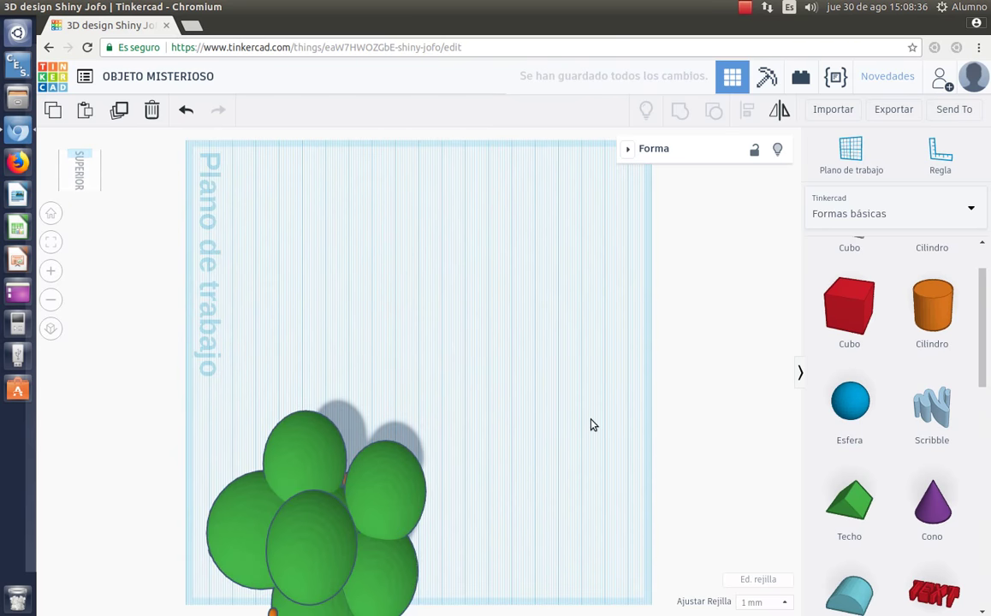
pyautogui.moveTo(575, 349); pyautogui.dragTo(593, 420)
pyautogui.scroll(-1, 551, 391)
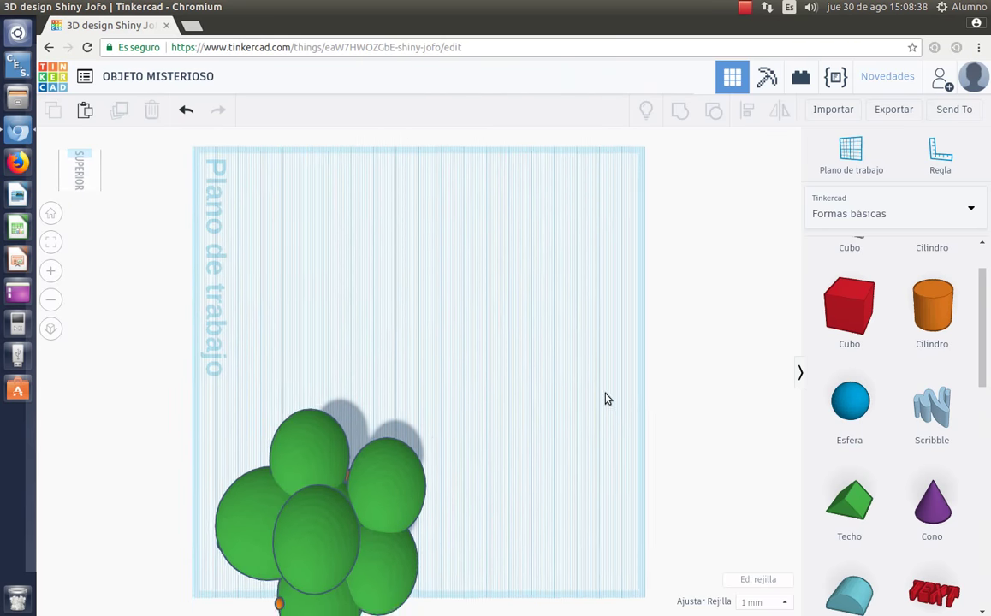
pyautogui.scroll(-4, 564, 404)
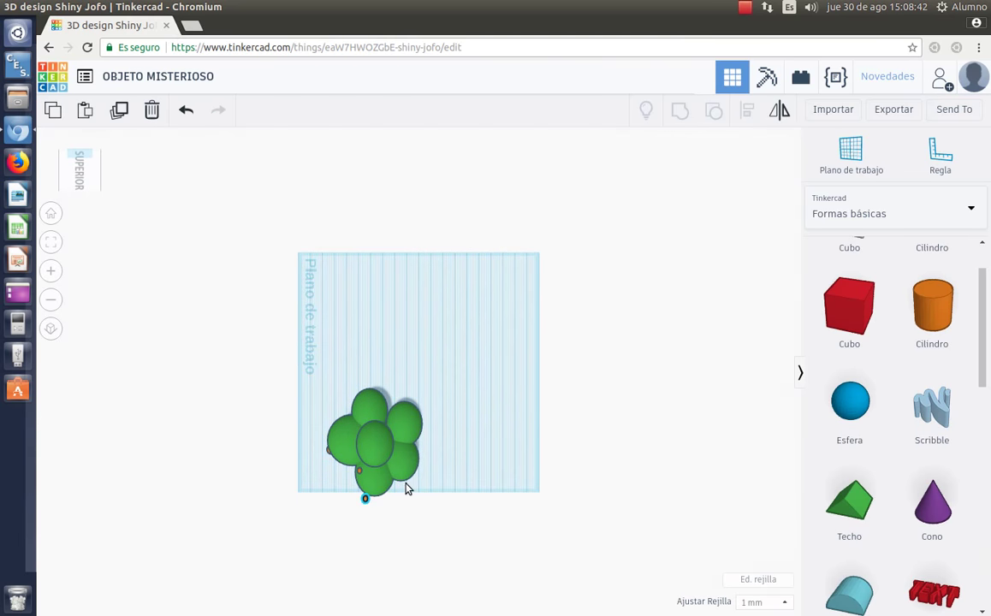
pyautogui.click(365, 501)
pyautogui.click(349, 503)
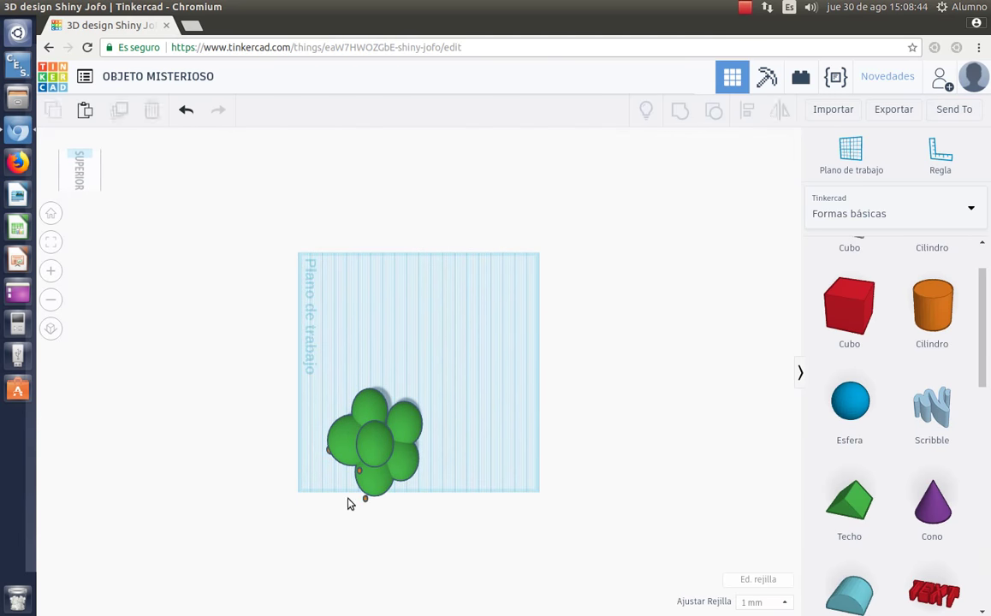
pyautogui.click(379, 500)
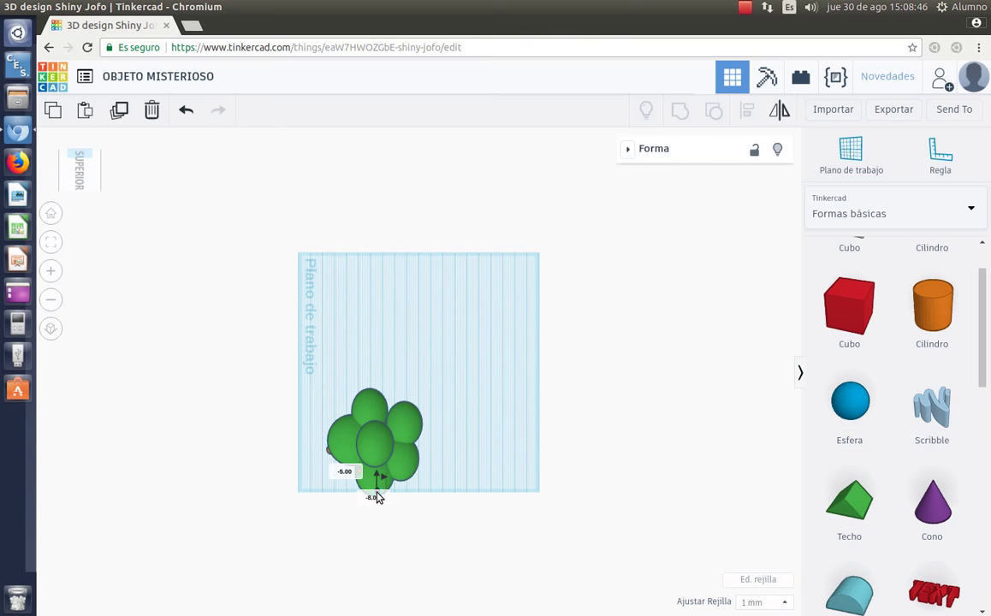
pyautogui.click(303, 374)
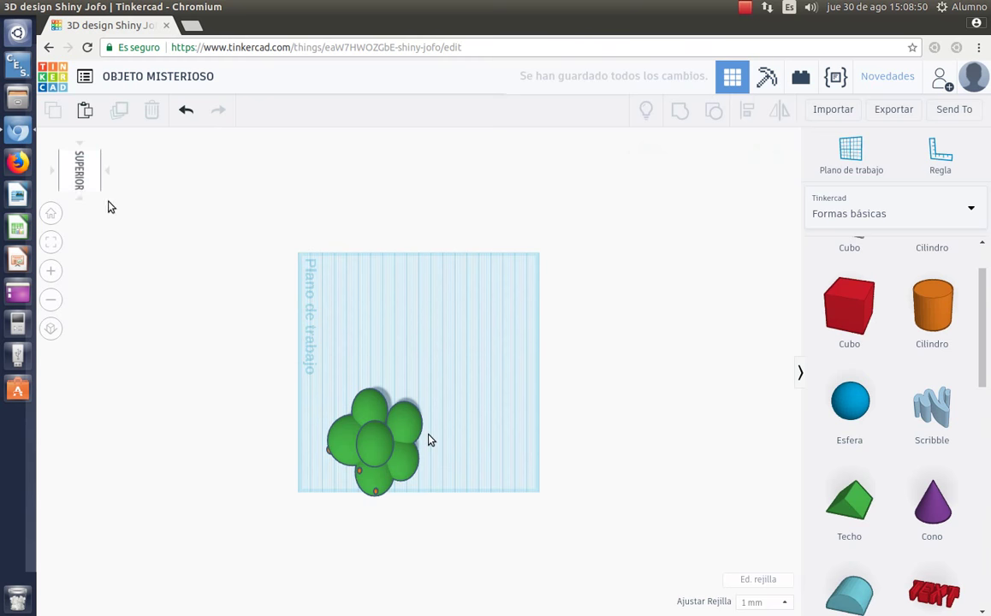
# From the right side, move the same orange sphere about 90 mm and 1 mm parallel to the workplane, in front of the foliage lobe.
pyautogui.click(79, 189)
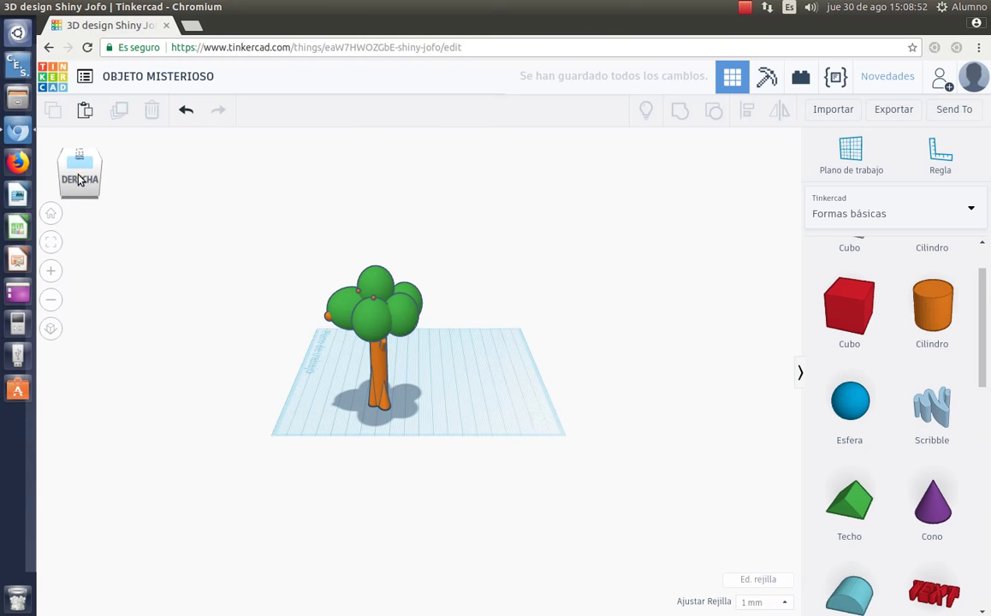
pyautogui.click(80, 180)
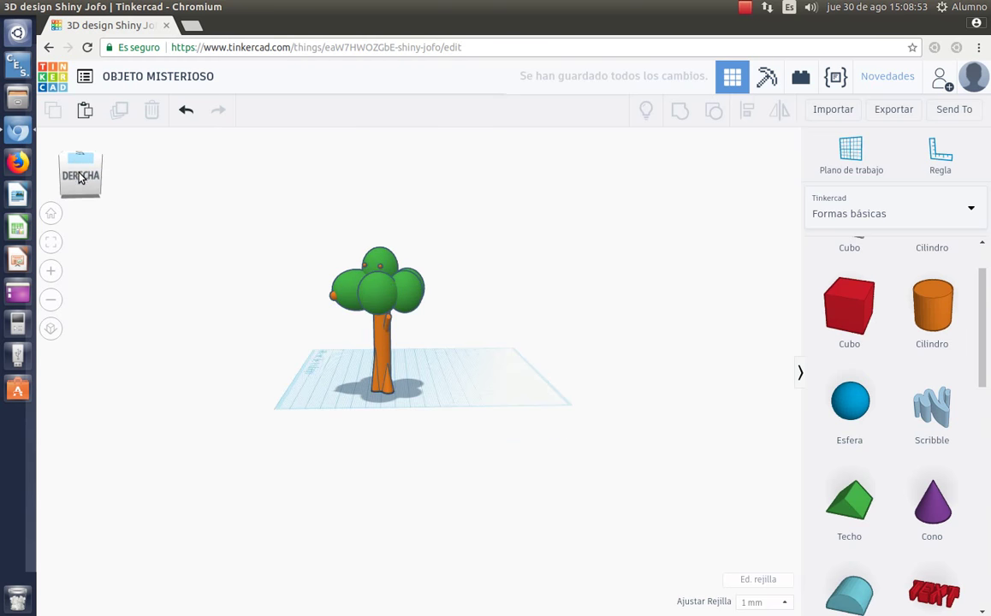
pyautogui.click(382, 273)
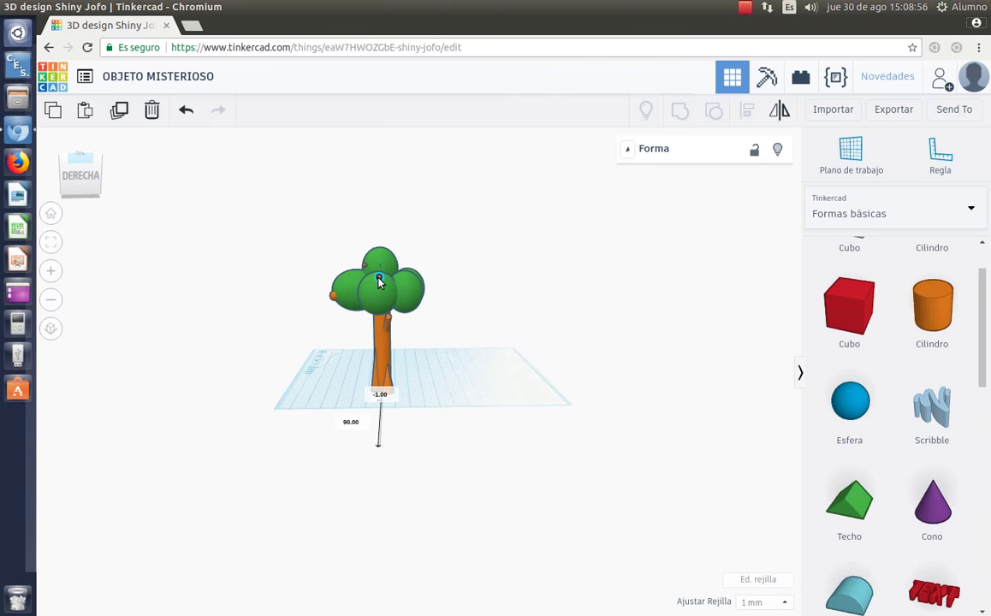
pyautogui.click(276, 249)
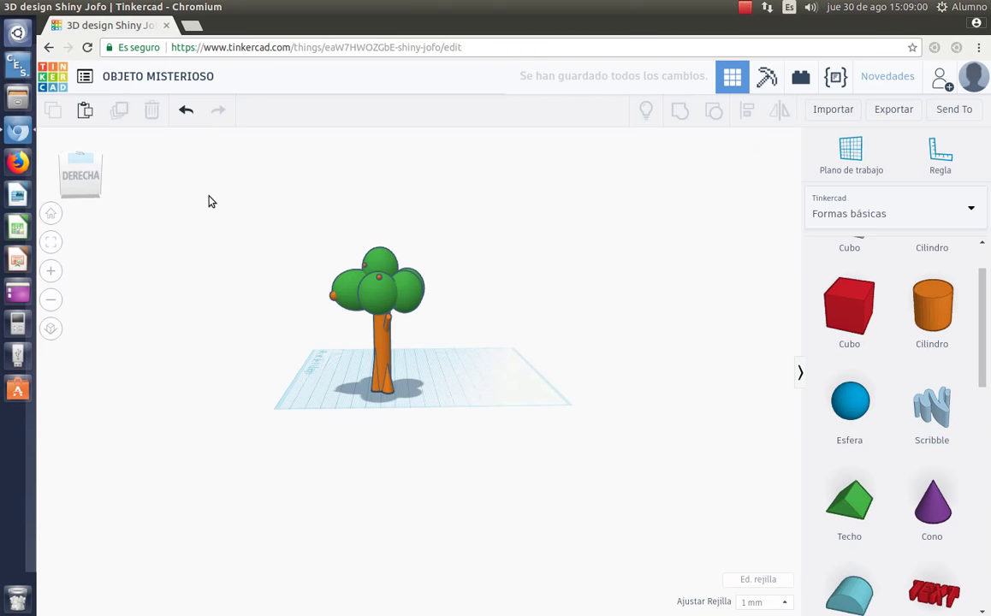
# Select the whole tree and move it about 55 mm and 9 mm toward the middle of the workplane.
pyautogui.click(48, 214)
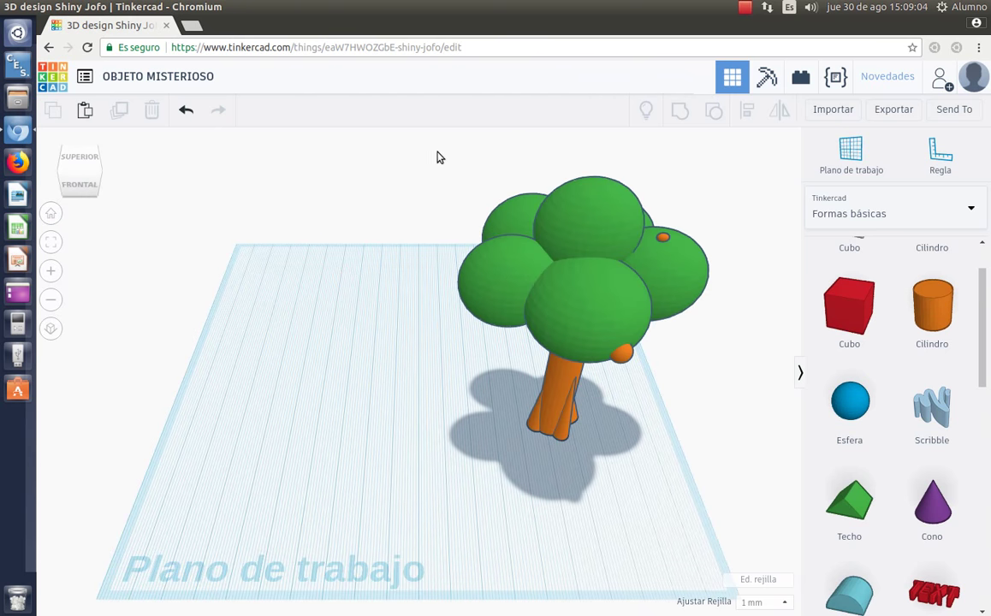
pyautogui.moveTo(439, 145); pyautogui.dragTo(765, 493)
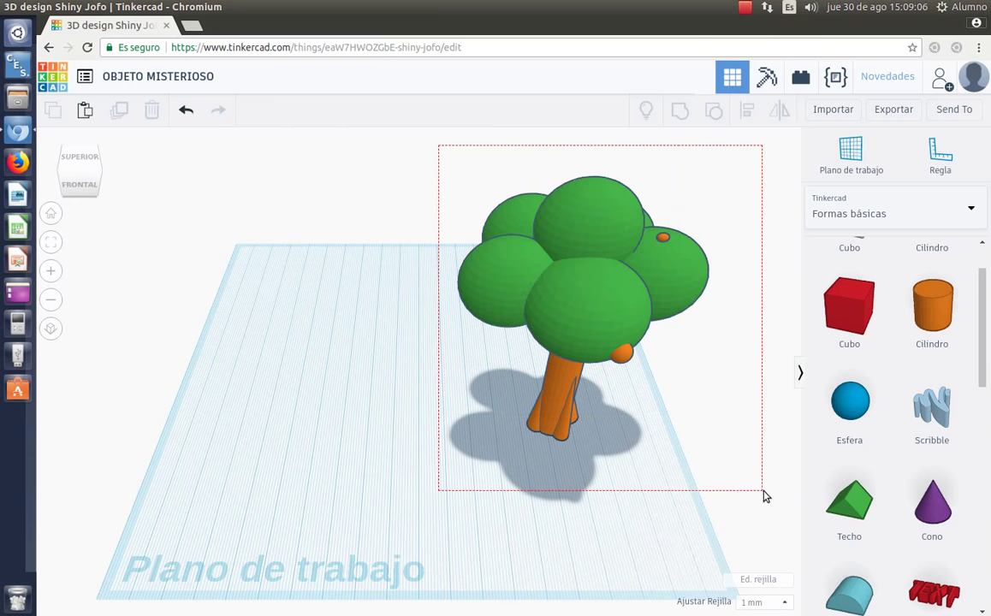
pyautogui.moveTo(623, 303); pyautogui.dragTo(408, 279)
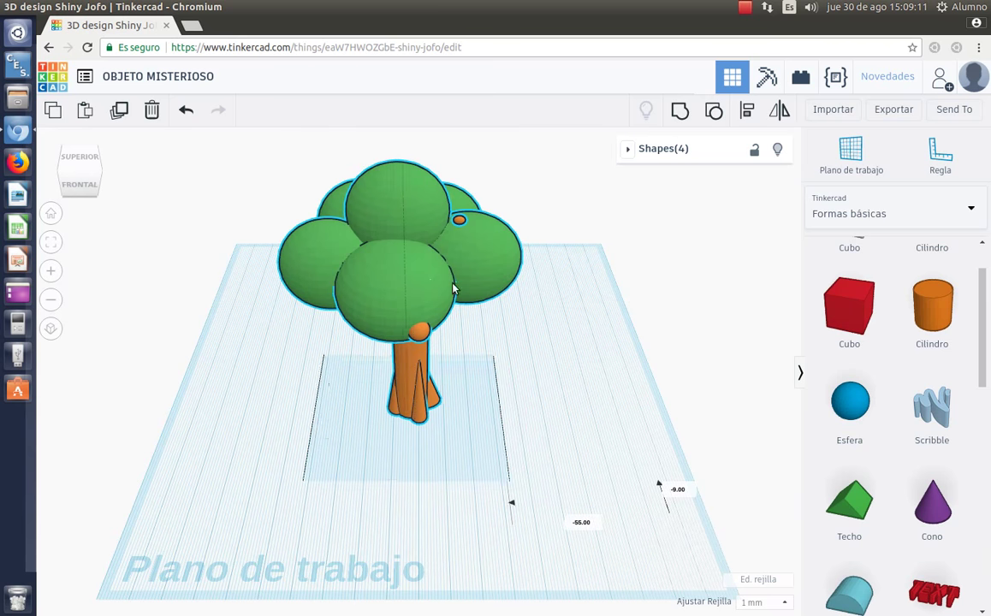
pyautogui.click(702, 300)
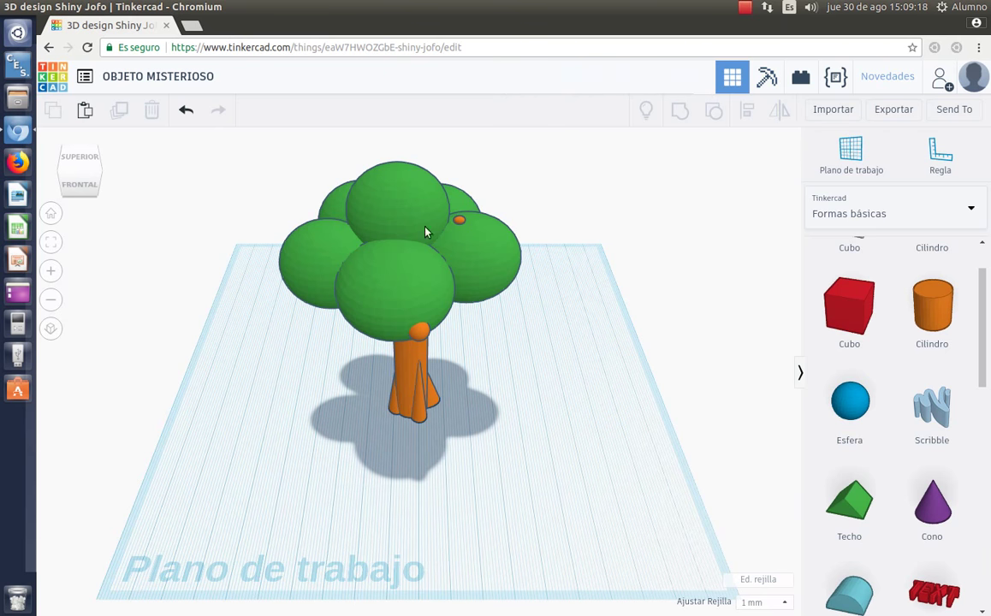
# From behind the tree, move the upper orange sphere about 4 mm and 4 mm back toward the foliage.
pyautogui.click(96, 174)
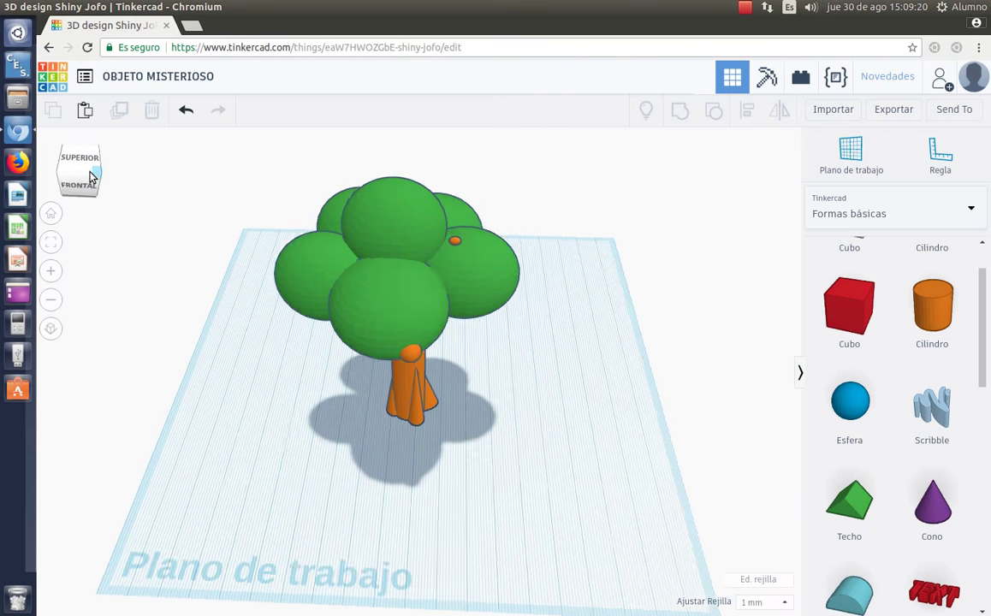
pyautogui.moveTo(90, 170); pyautogui.dragTo(62, 175)
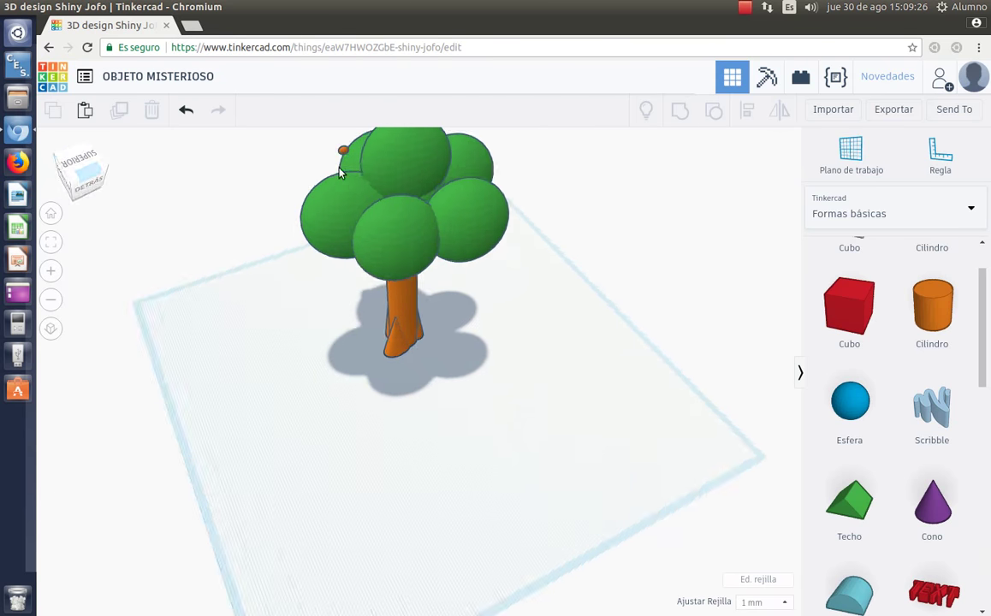
pyautogui.moveTo(343, 153); pyautogui.dragTo(357, 157)
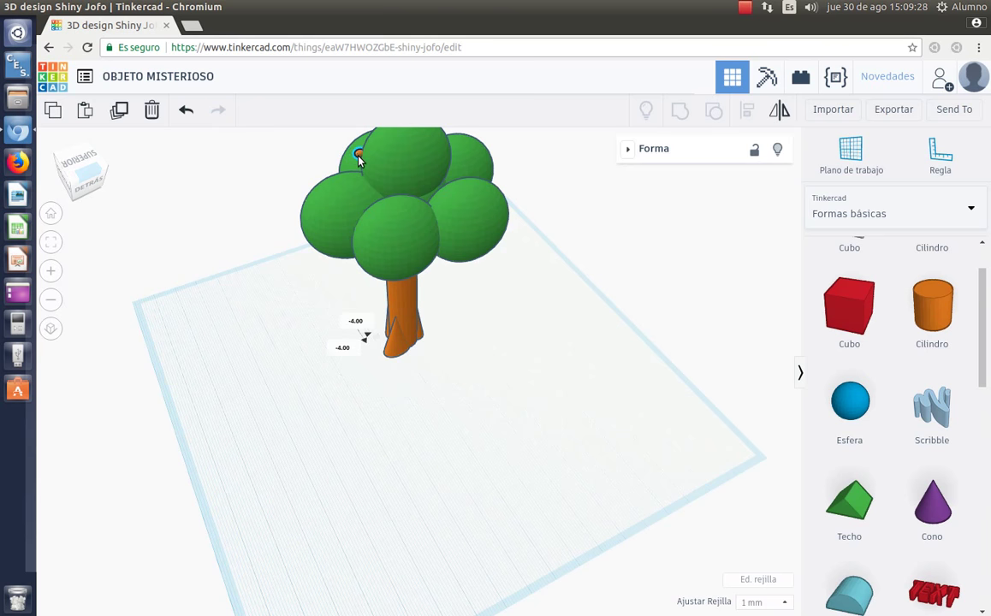
pyautogui.moveTo(360, 163); pyautogui.dragTo(360, 161)
# Add a hole cylinder to the workplane beside the trunk.
pyautogui.moveTo(74, 182); pyautogui.dragTo(133, 215)
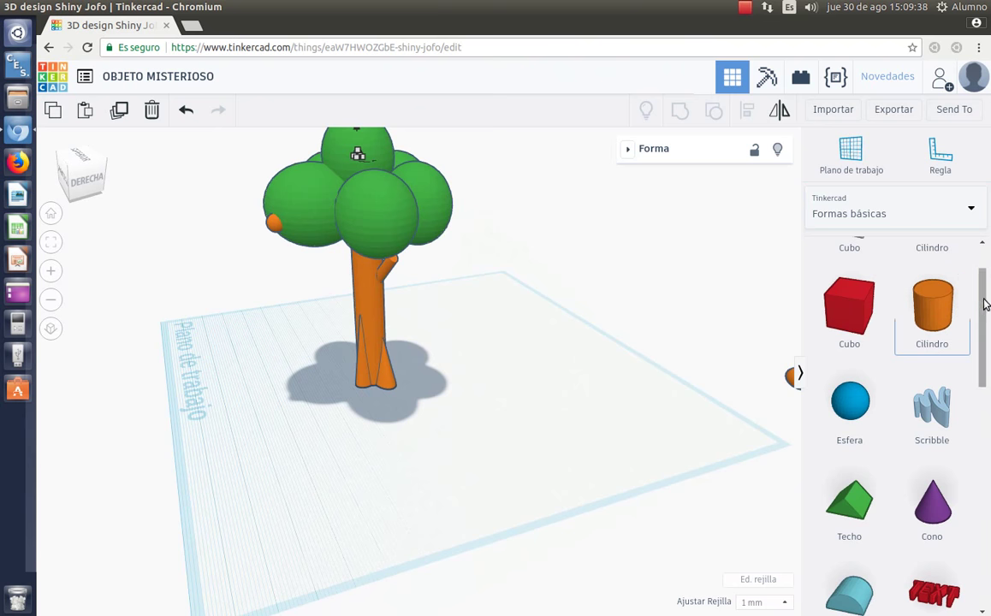
pyautogui.moveTo(984, 303); pyautogui.dragTo(985, 263)
pyautogui.moveTo(524, 304); pyautogui.dragTo(462, 398)
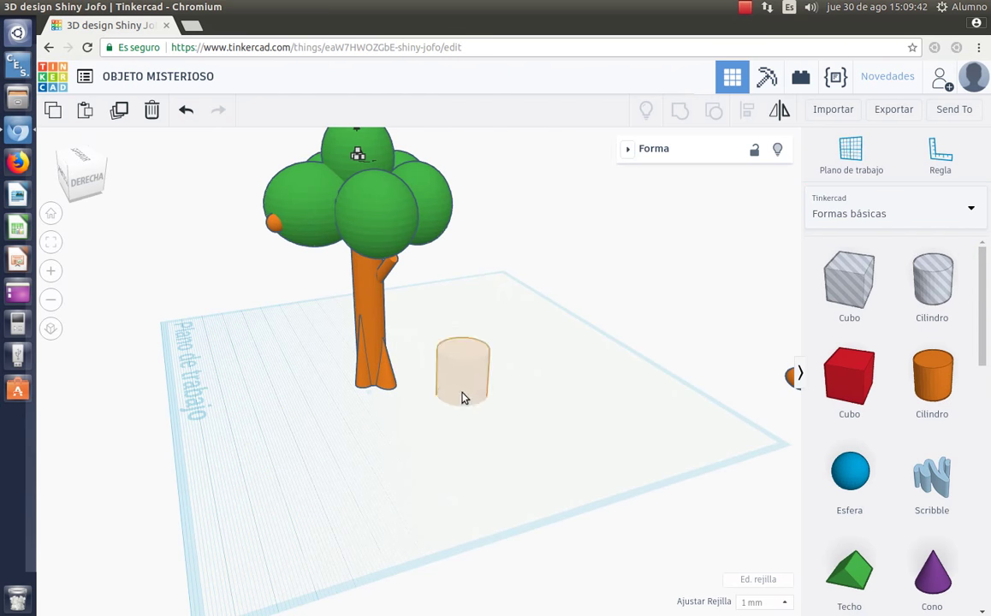
pyautogui.click(446, 357)
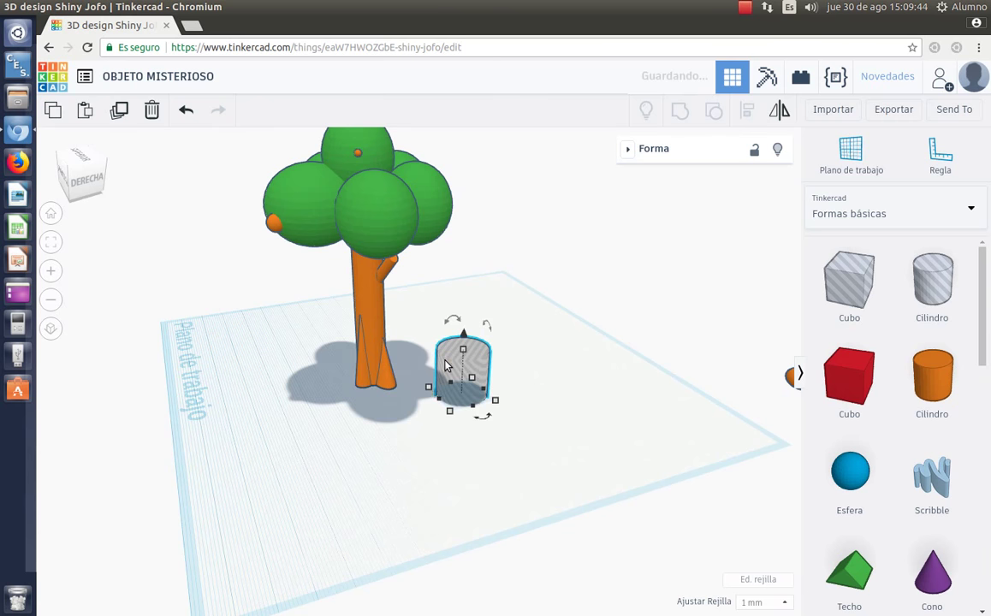
# Shrink the hole cylinder to about 7 by 7 mm, lay it on its side and raise it to the middle of the trunk.
pyautogui.moveTo(432, 392); pyautogui.dragTo(382, 386)
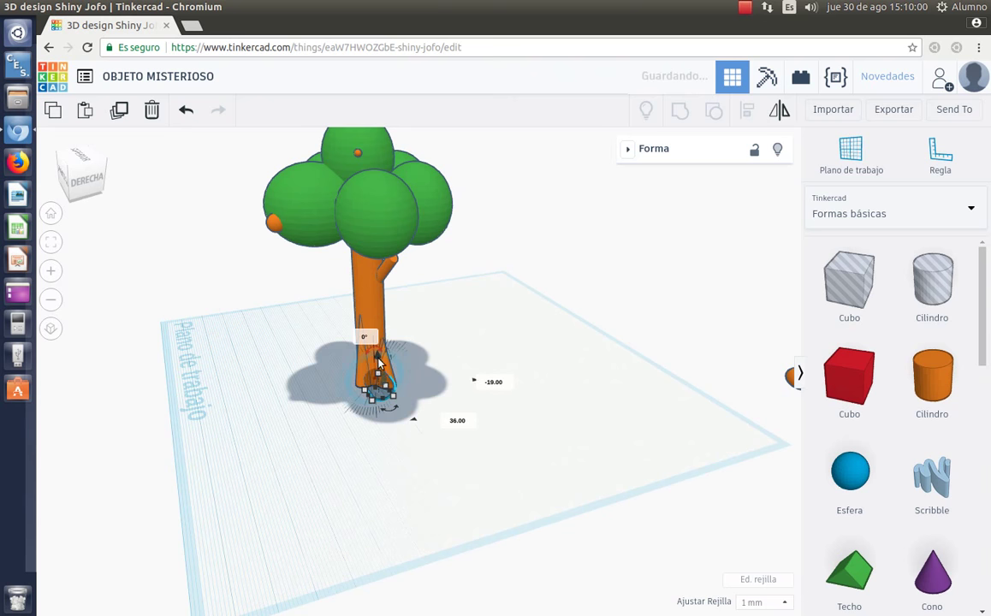
pyautogui.moveTo(381, 293); pyautogui.dragTo(381, 266)
pyautogui.keyDown('shift'); pyautogui.moveTo(368, 316); pyautogui.dragTo(385, 309); pyautogui.keyUp('shift')
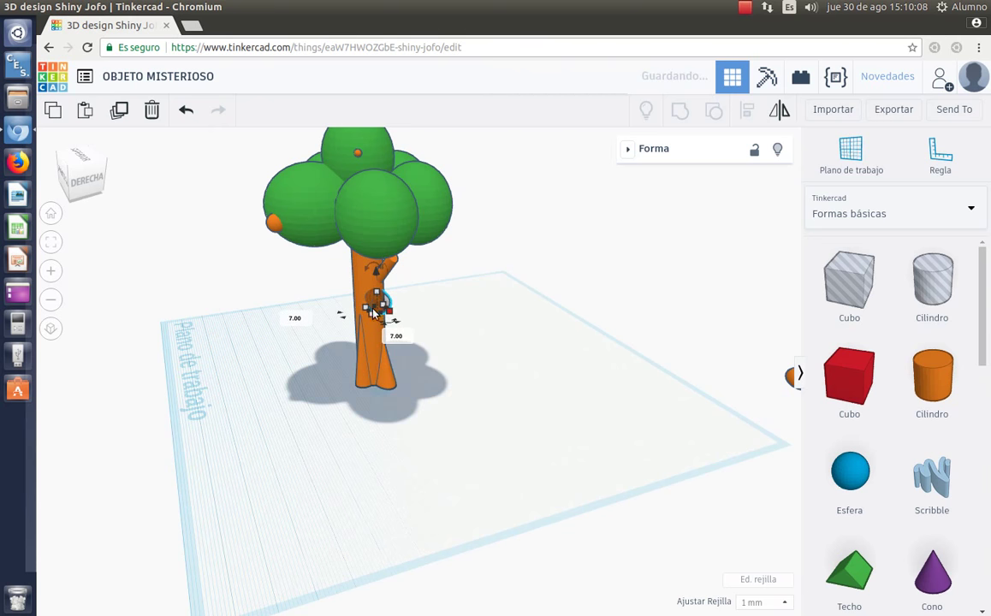
# Examine the hole cylinder's position relative to the trunk from the front and right side, and select the cylinder.
pyautogui.click(81, 168)
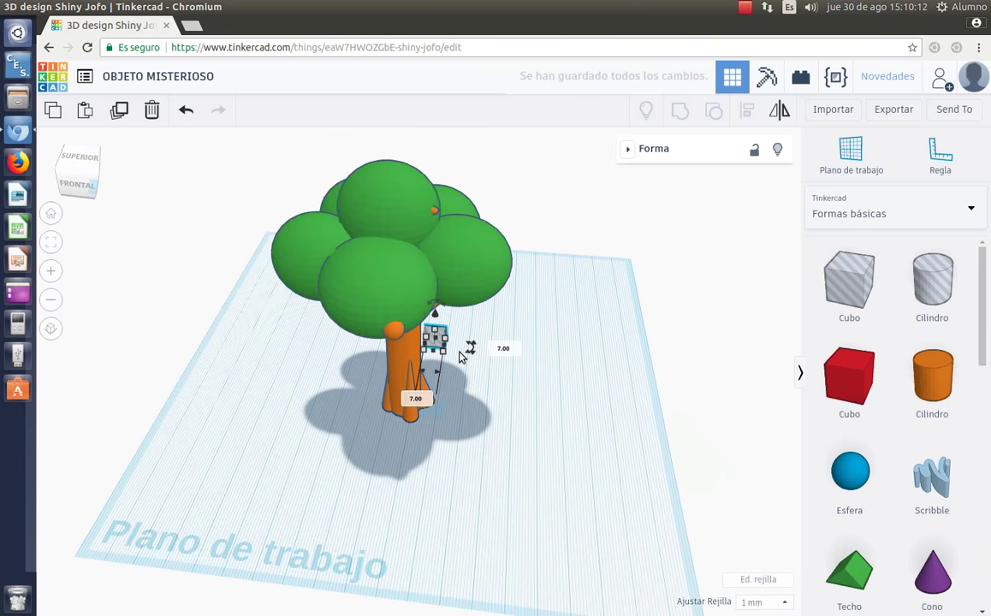
pyautogui.click(432, 340)
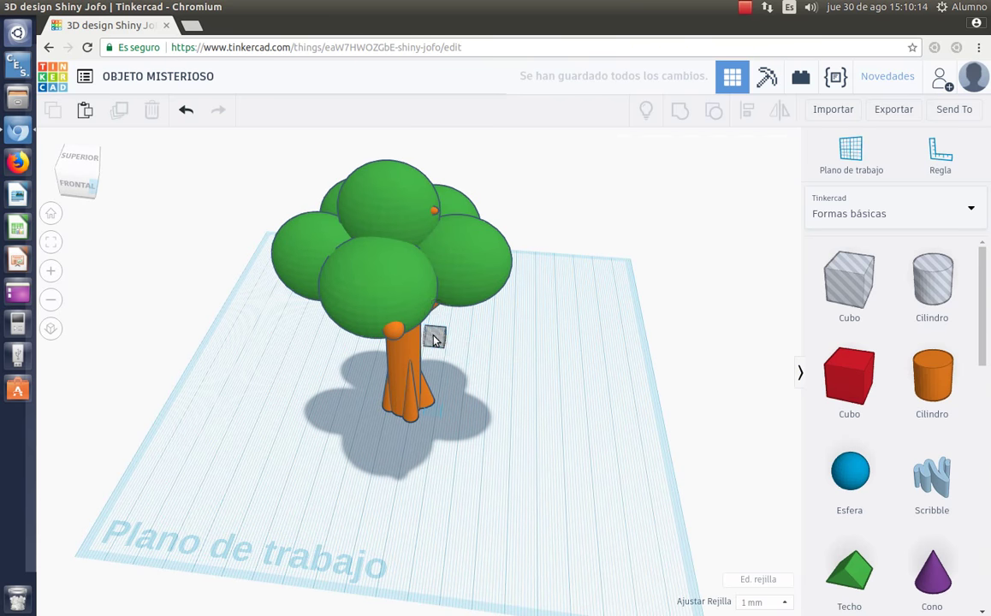
pyautogui.click(434, 337)
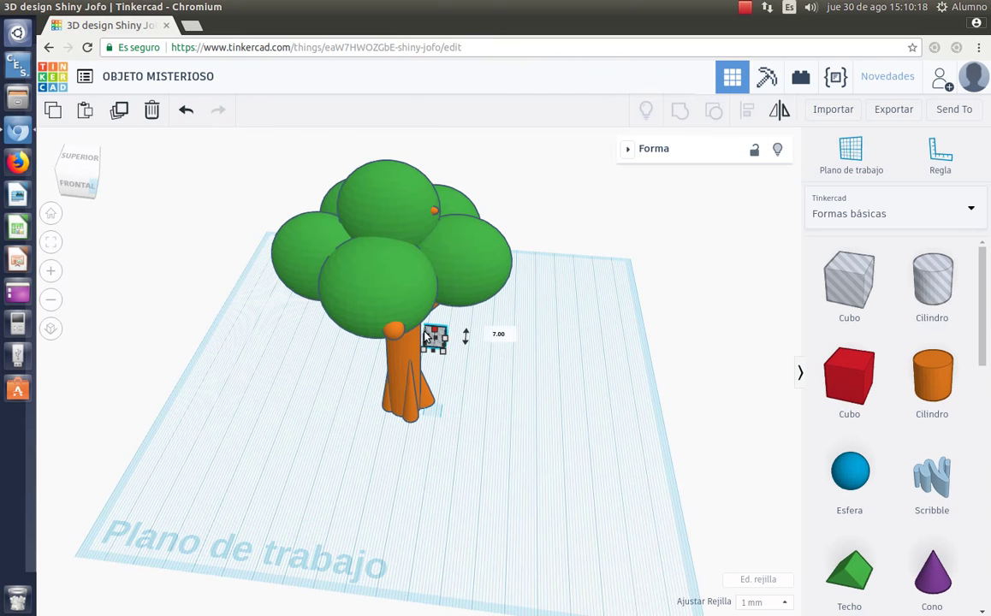
pyautogui.scroll(4, 444, 349)
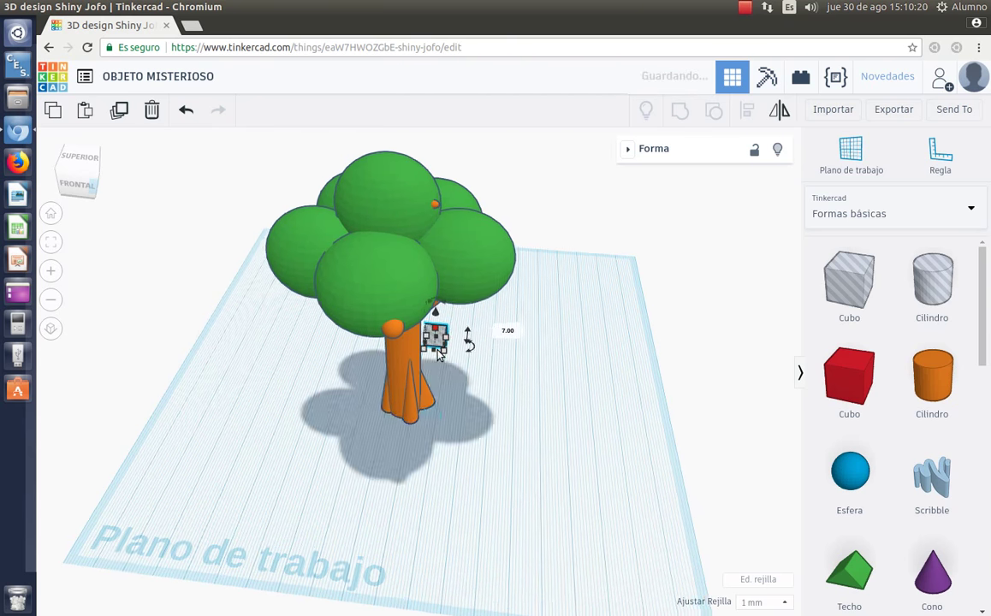
pyautogui.scroll(5, 438, 344)
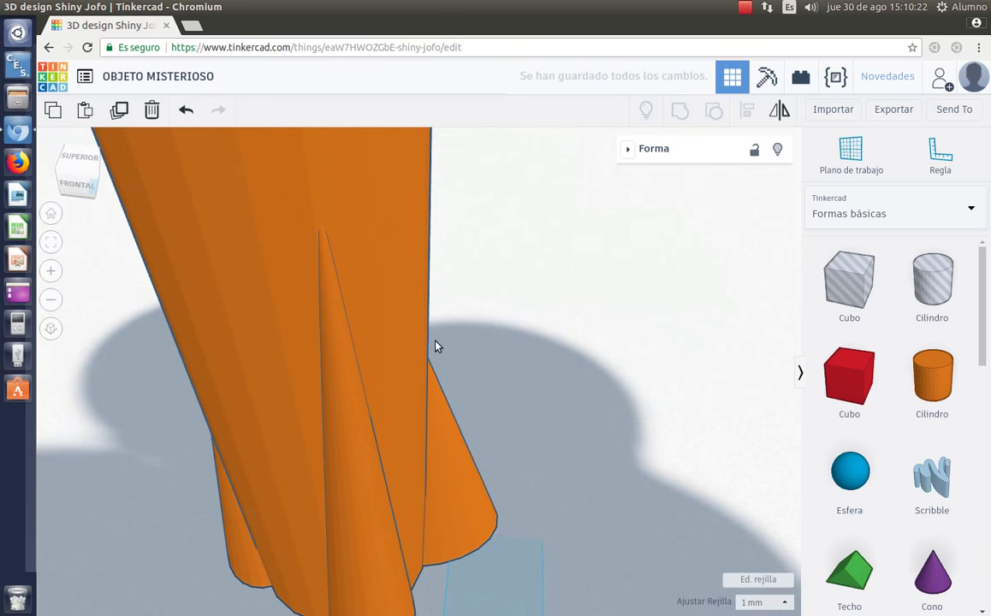
pyautogui.click(467, 379)
pyautogui.scroll(-5, 466, 376)
pyautogui.scroll(-4, 492, 351)
pyautogui.scroll(4, 473, 350)
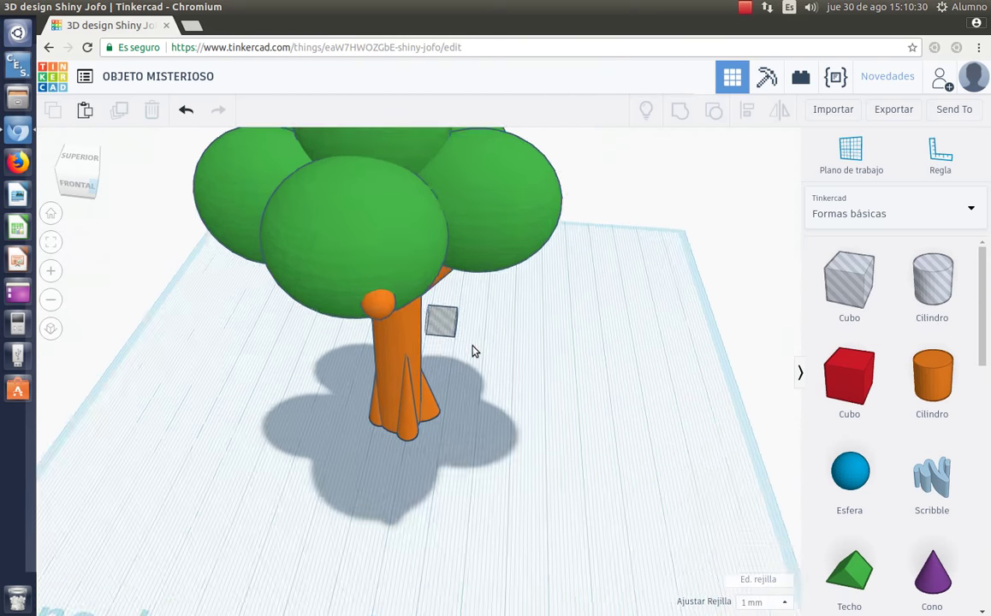
pyautogui.scroll(2, 471, 349)
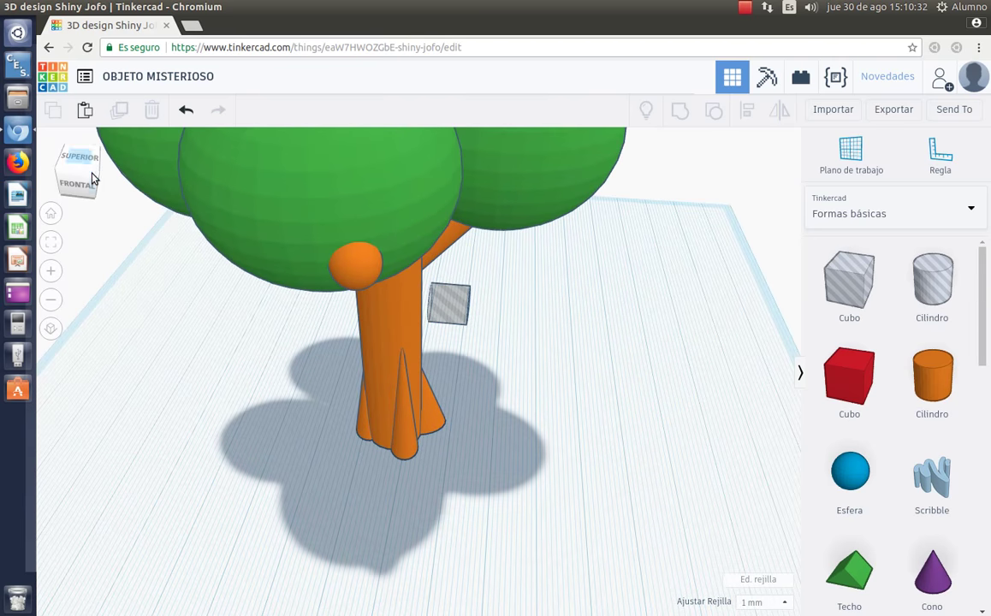
pyautogui.click(82, 163)
pyautogui.moveTo(85, 179)
pyautogui.mouseDown()
pyautogui.moveTo(82, 164)
pyautogui.moveTo(81, 178)
pyautogui.moveTo(70, 168)
pyautogui.mouseUp()
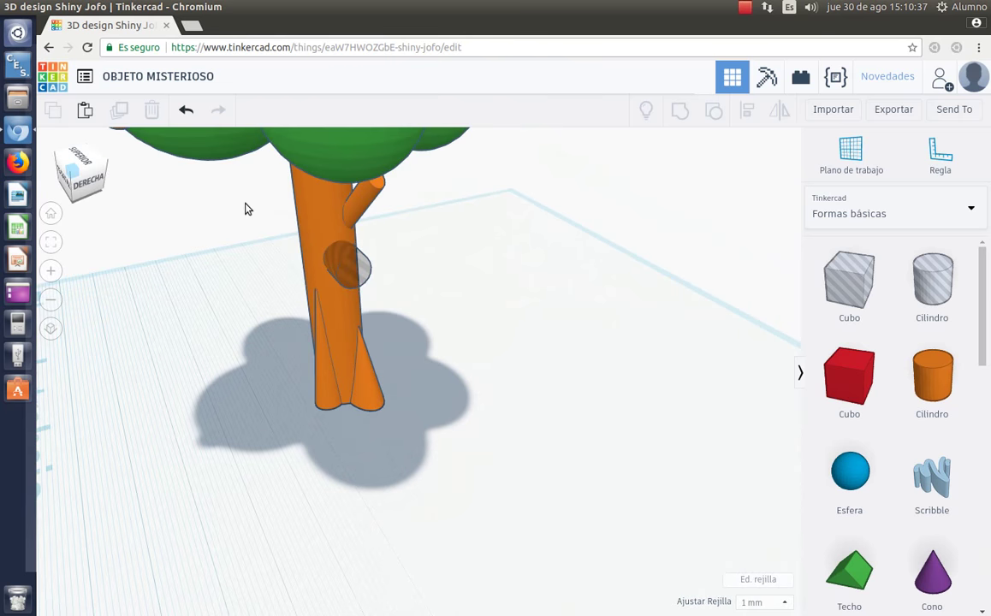
pyautogui.click(362, 269)
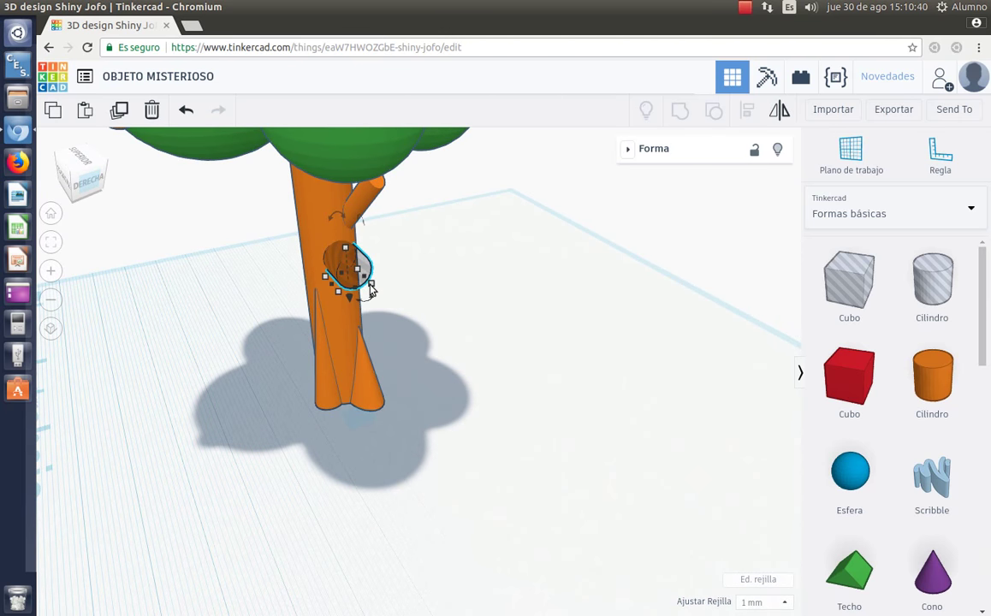
# Move the hole cylinder into the middle of the trunk and group both shapes to cut a round hollow.
pyautogui.moveTo(371, 289); pyautogui.dragTo(348, 272)
pyautogui.click(331, 259)
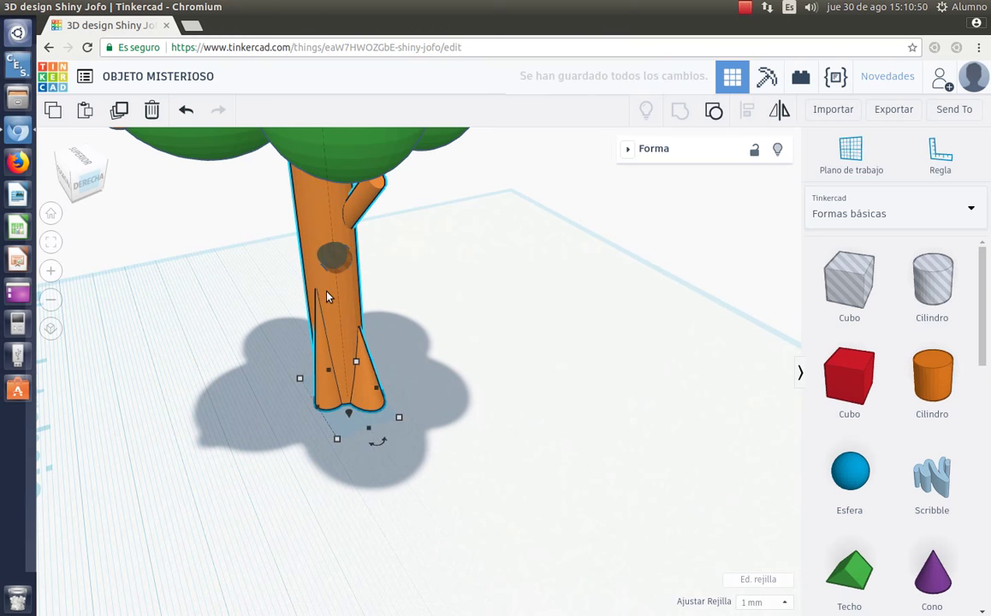
pyautogui.click(191, 228)
pyautogui.moveTo(432, 385); pyautogui.dragTo(462, 429)
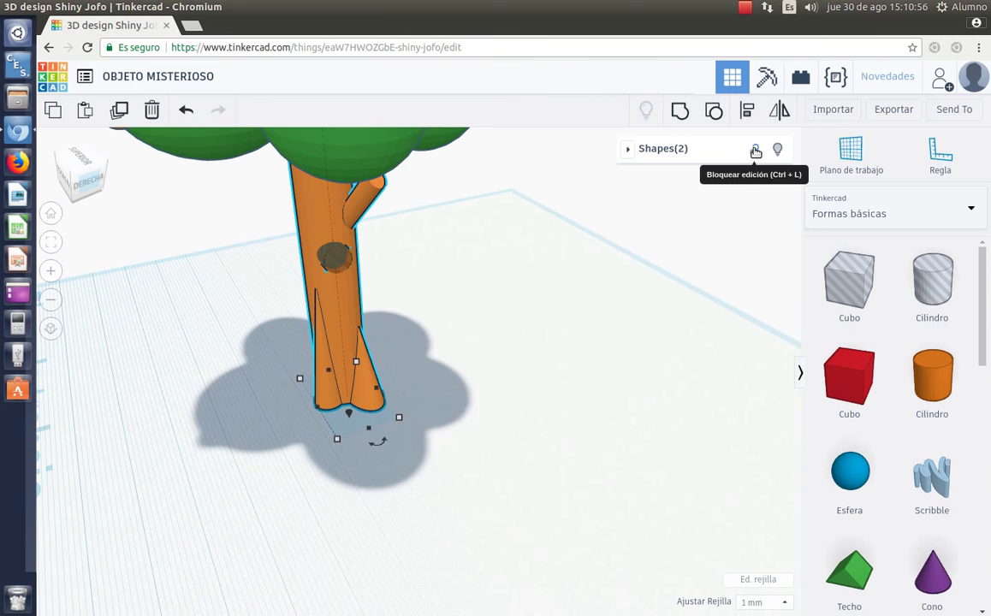
pyautogui.click(678, 114)
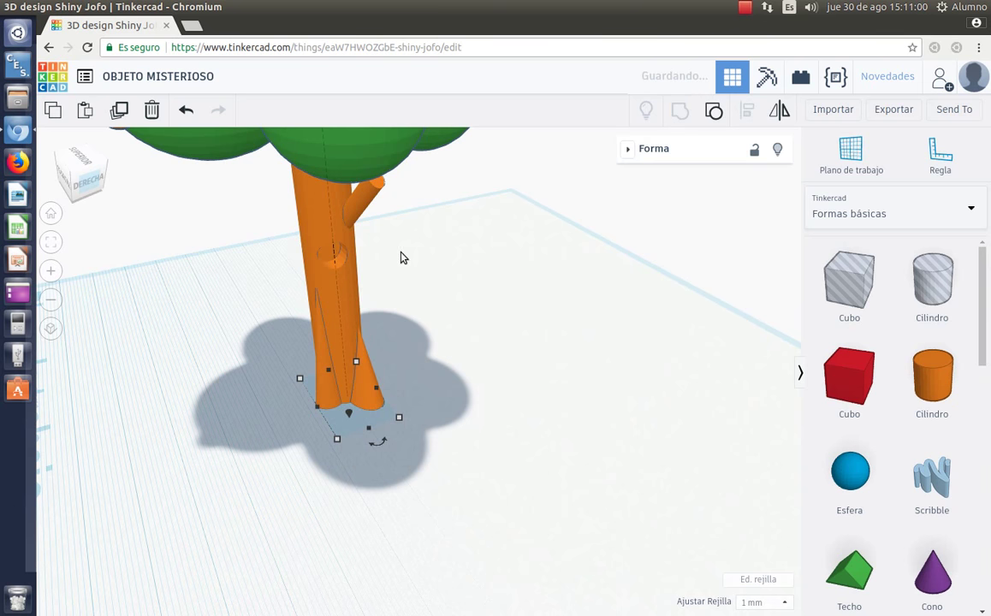
pyautogui.click(262, 290)
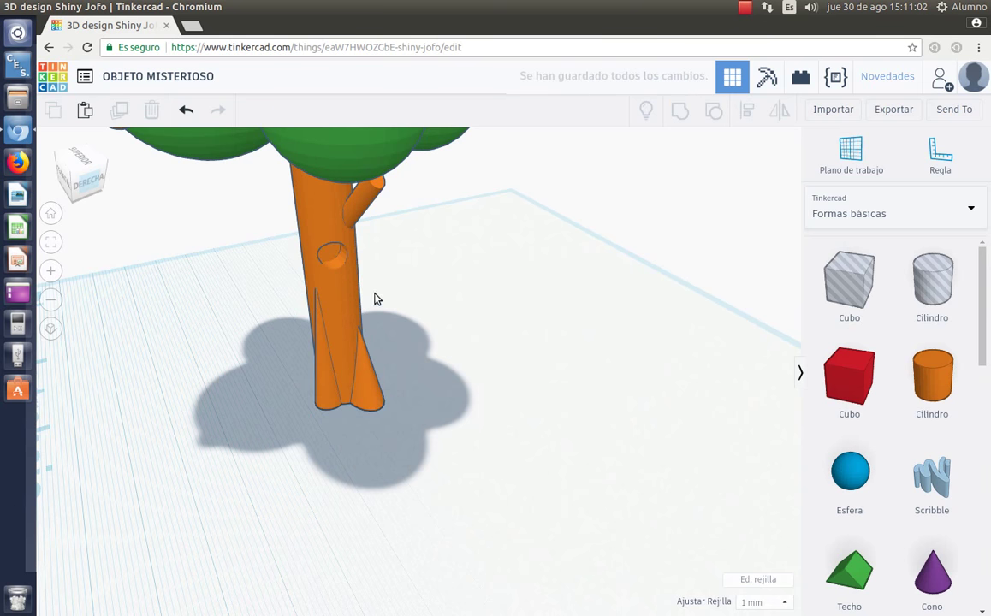
# Examine the round hollow in the trunk up close and from the front-right side.
pyautogui.scroll(5, 374, 298)
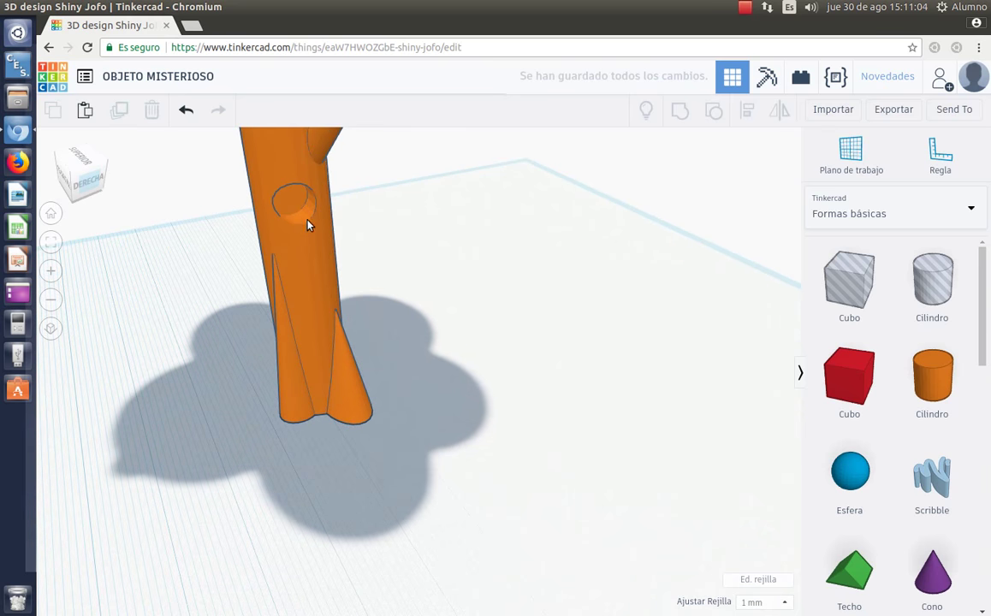
pyautogui.click(337, 265)
pyautogui.scroll(5, 351, 283)
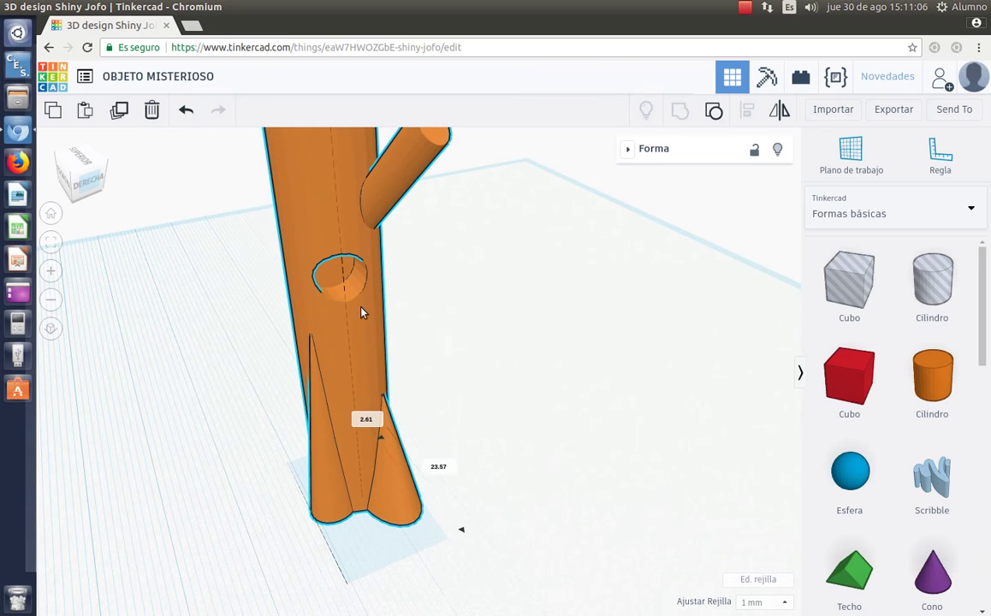
pyautogui.click(436, 326)
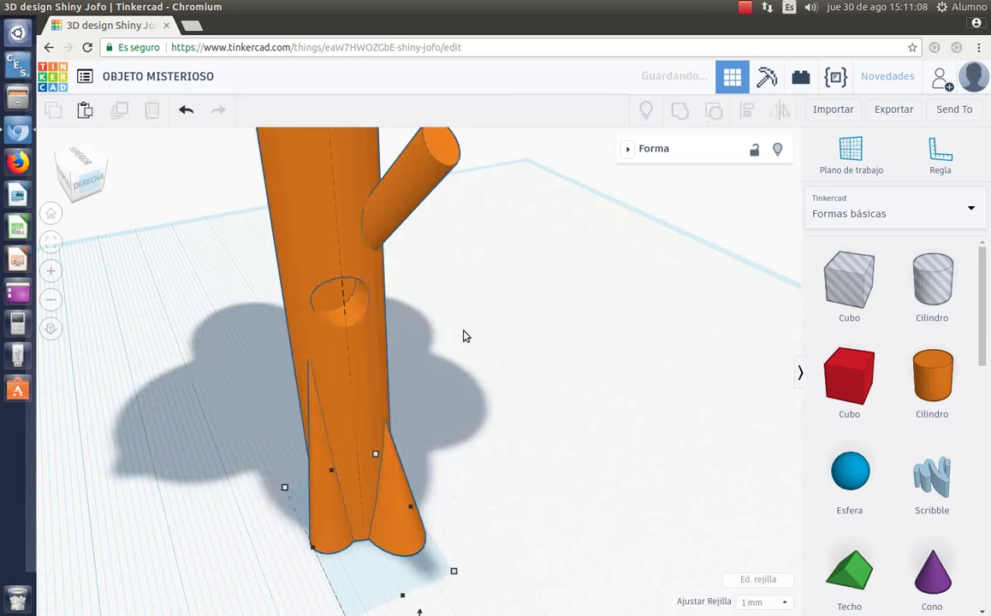
pyautogui.moveTo(476, 336); pyautogui.dragTo(551, 318, button='right')
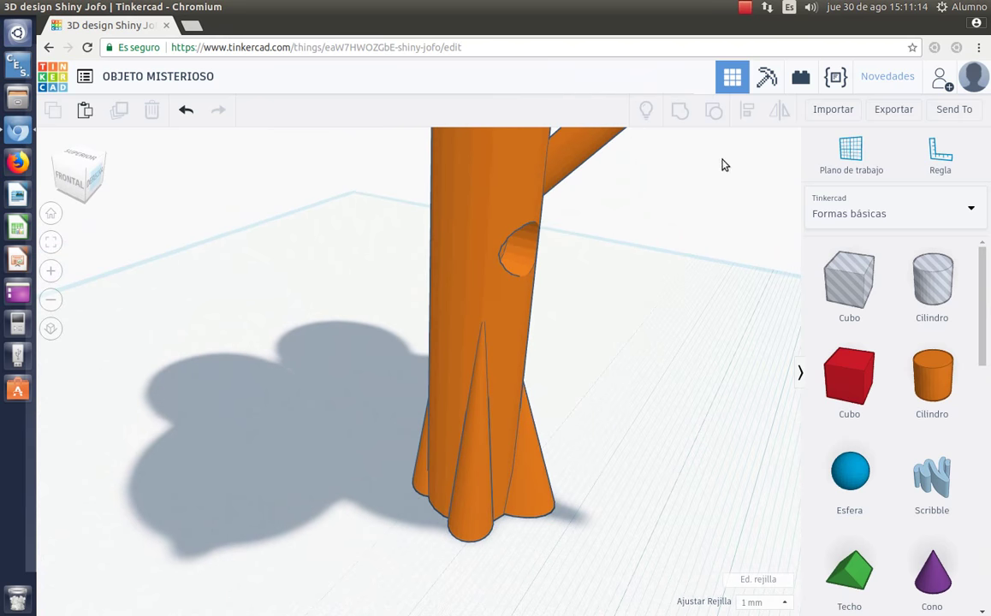
pyautogui.click(746, 14)
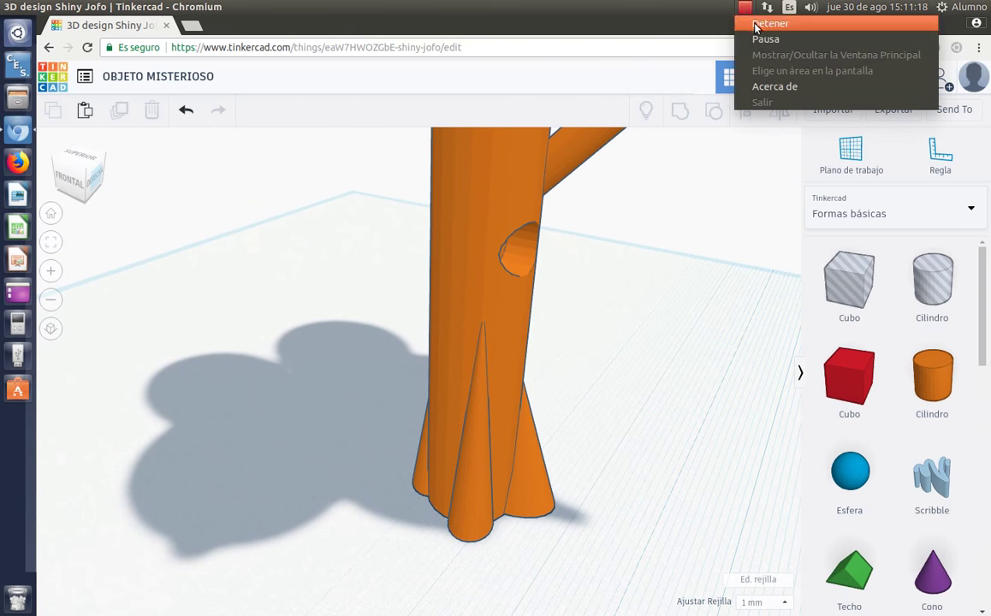